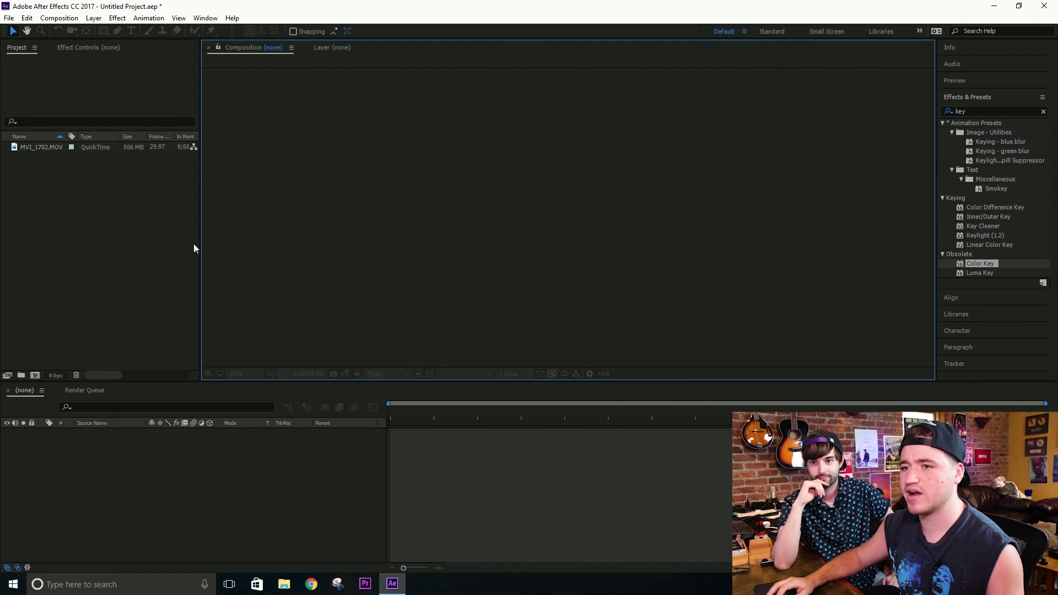
Create a composition from the MVI_1702.MOV footage and fit the frame to the viewer.
click(154, 240)
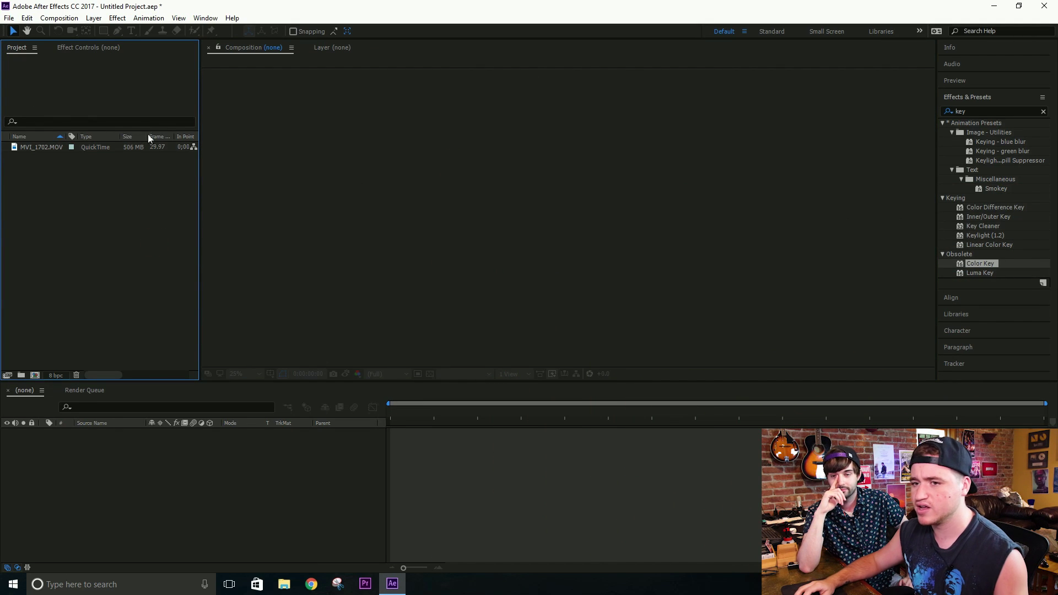
click(48, 146)
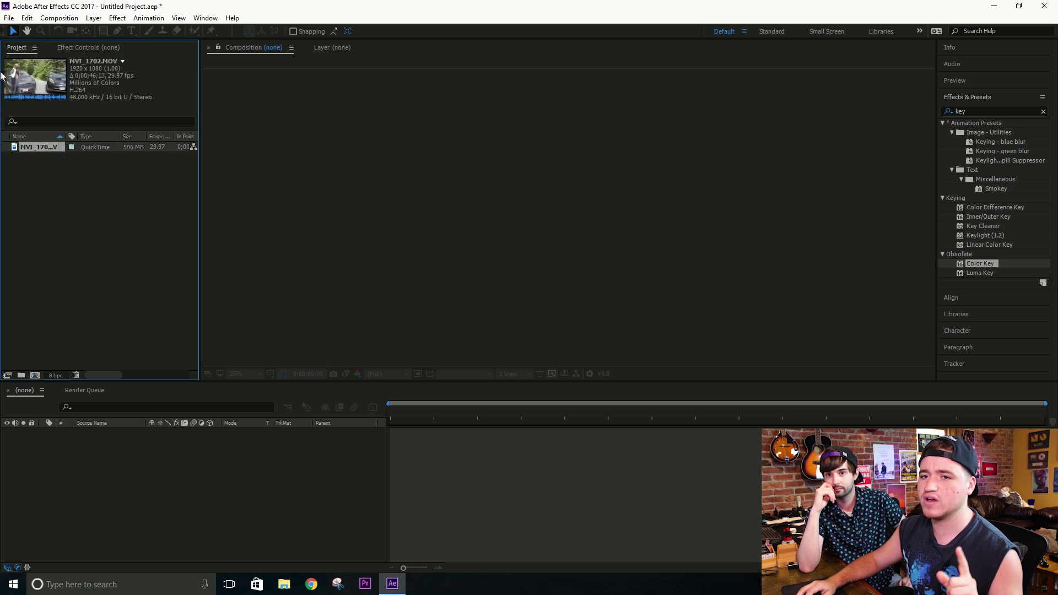
drag(32, 144, 608, 506)
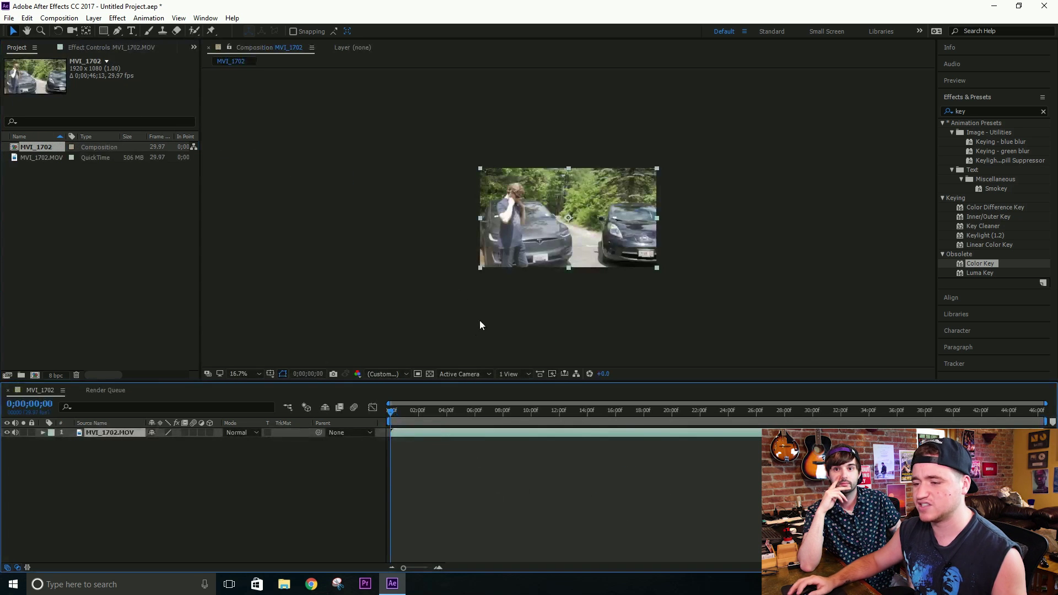
click(259, 372)
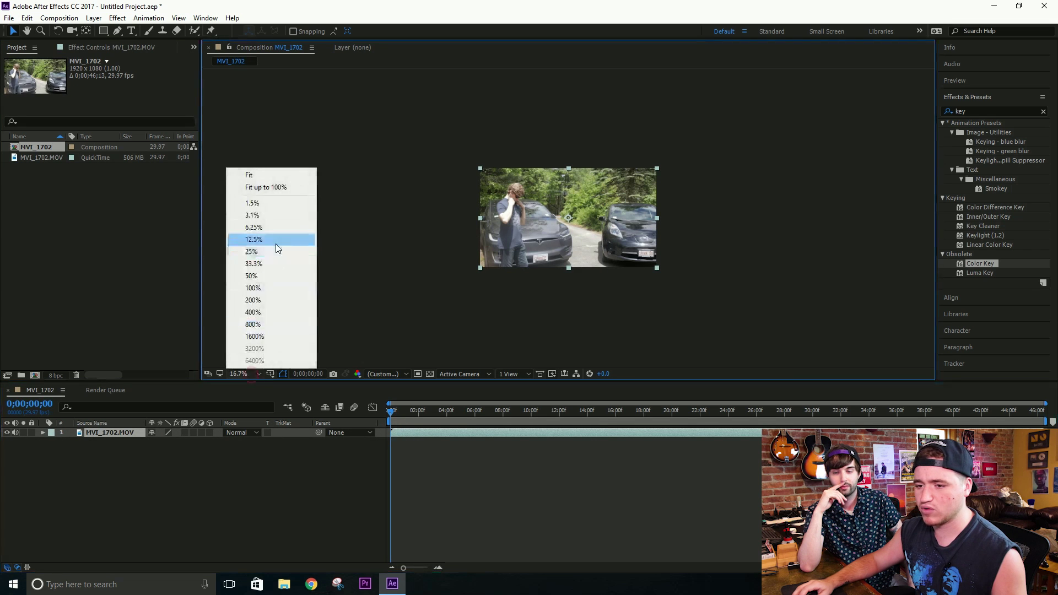
click(283, 175)
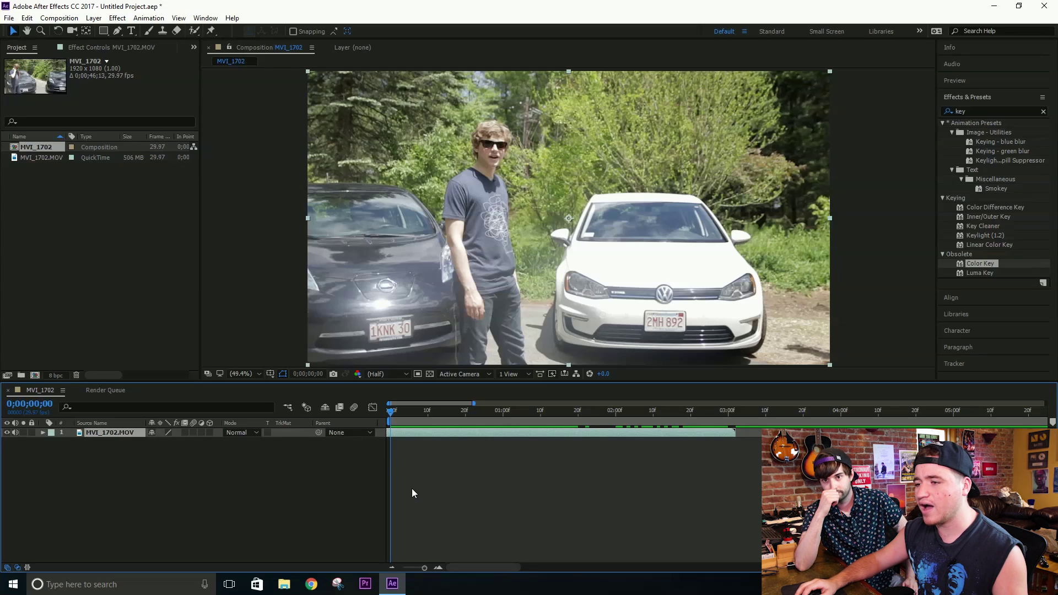
Enlarge the TEXT layer to roughly four times its size and place it just above the white car.
click(155, 260)
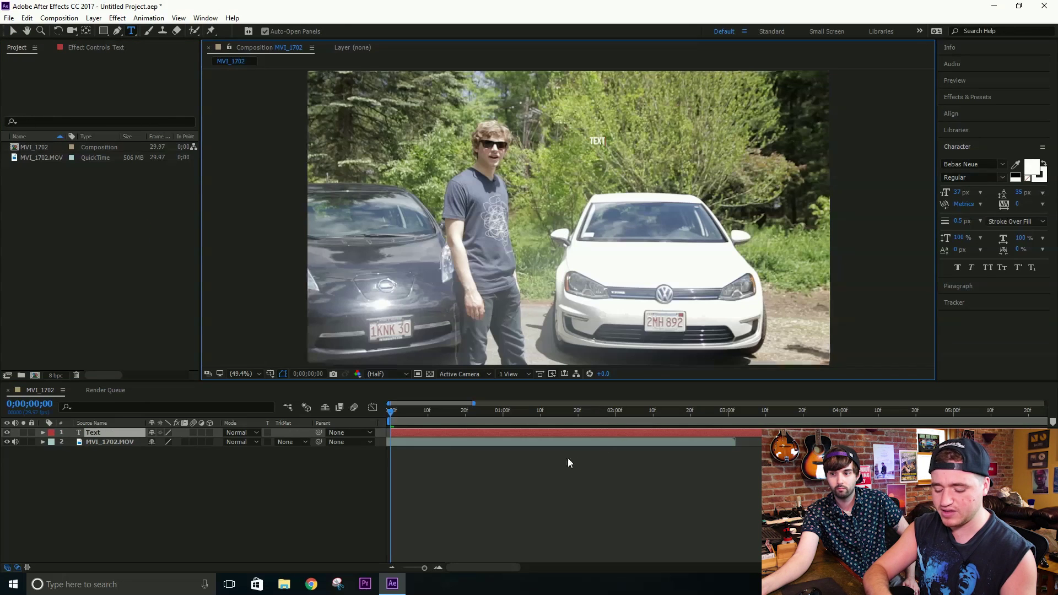
click(559, 478)
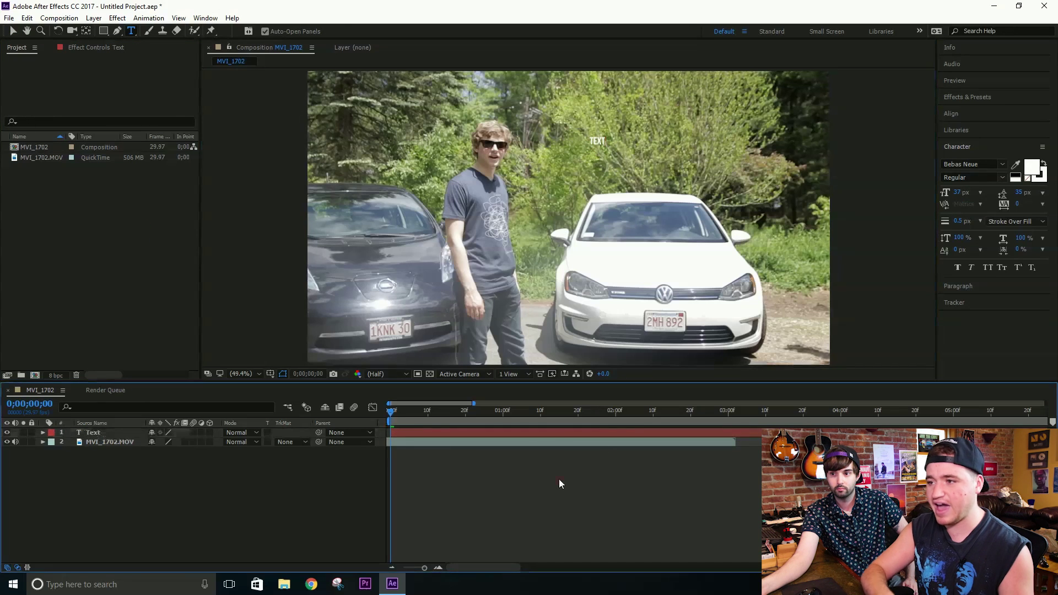
key(v)
click(606, 138)
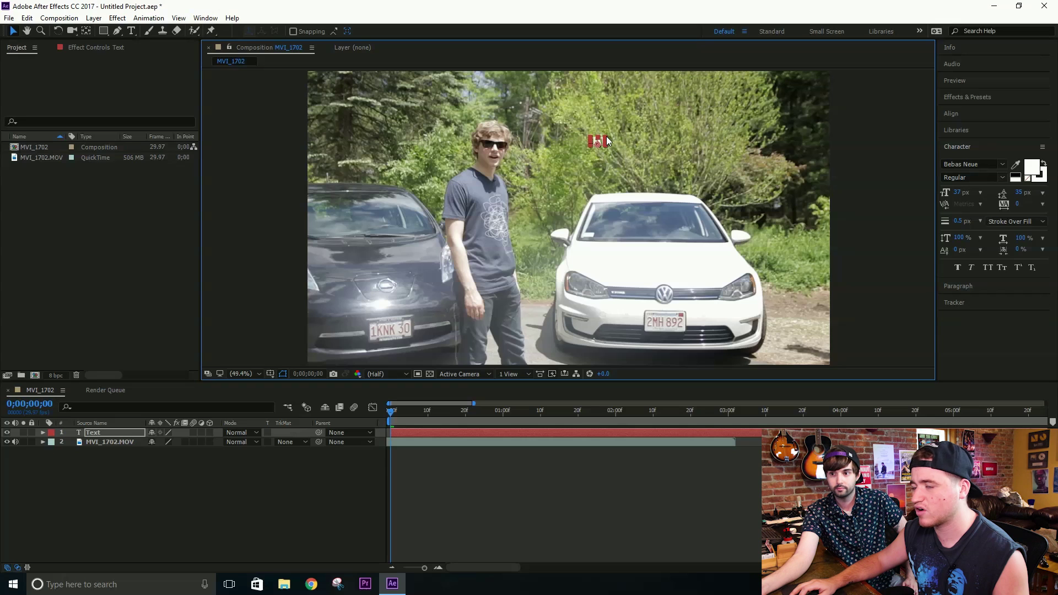
drag(606, 137, 684, 124)
drag(598, 148, 616, 156)
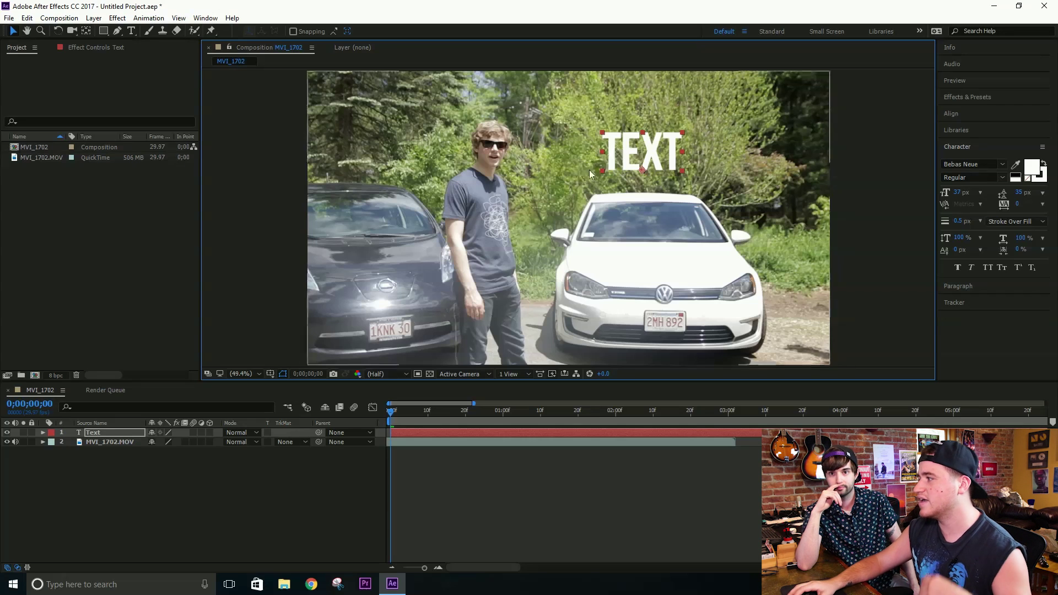
Find the Drop Shadow effect by searching for "drop s" and apply it to the text layer.
click(998, 97)
click(997, 94)
text(key)
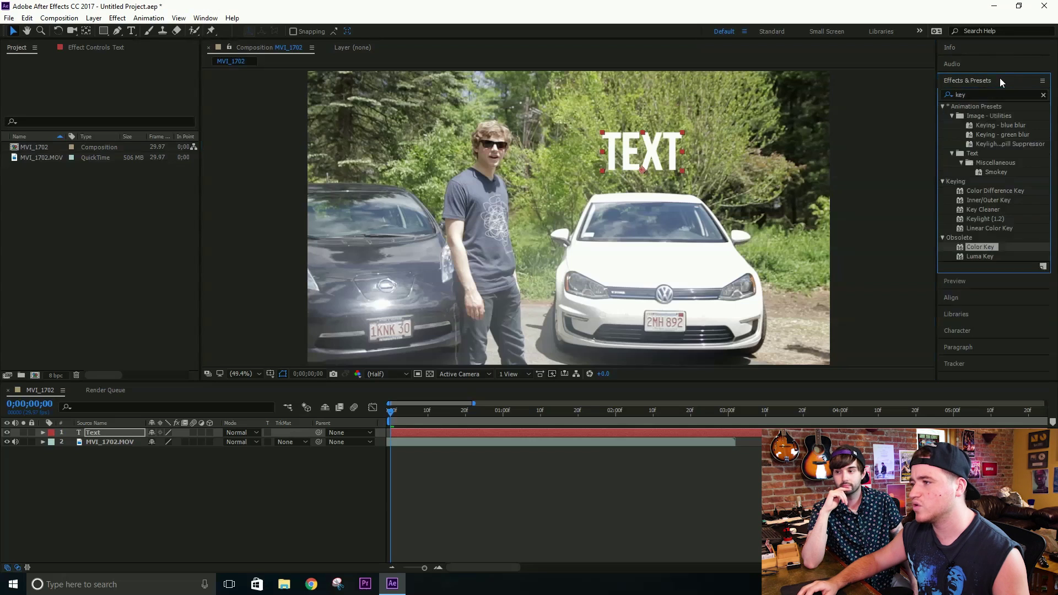
double_click(995, 94)
text(drop)
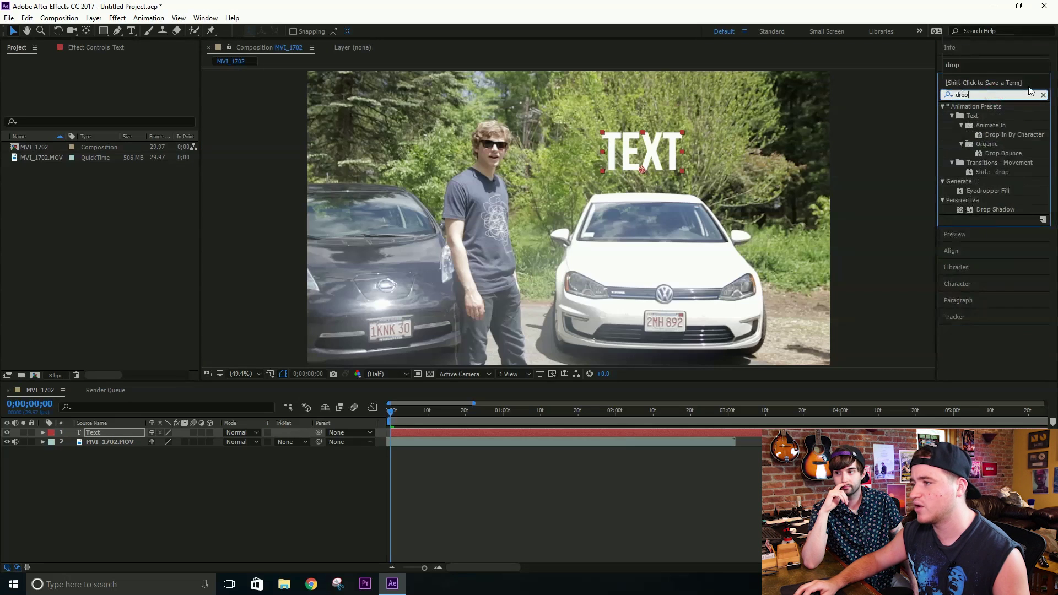
text( s)
drag(1013, 119, 679, 158)
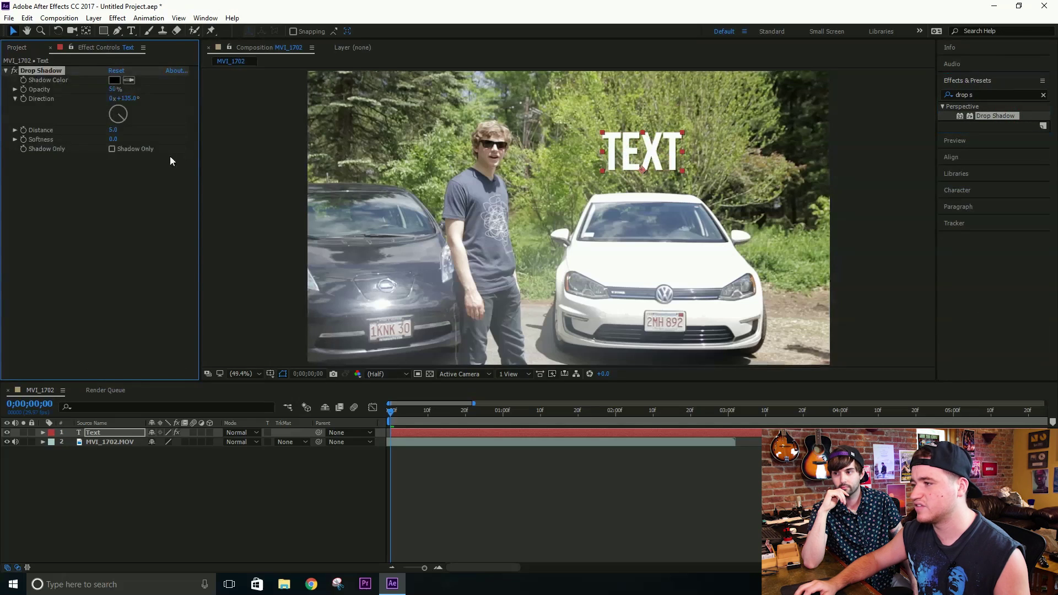
Set the drop shadow's softness to 101 and opacity to 59%, and nudge the text slightly up and across.
drag(113, 139, 168, 143)
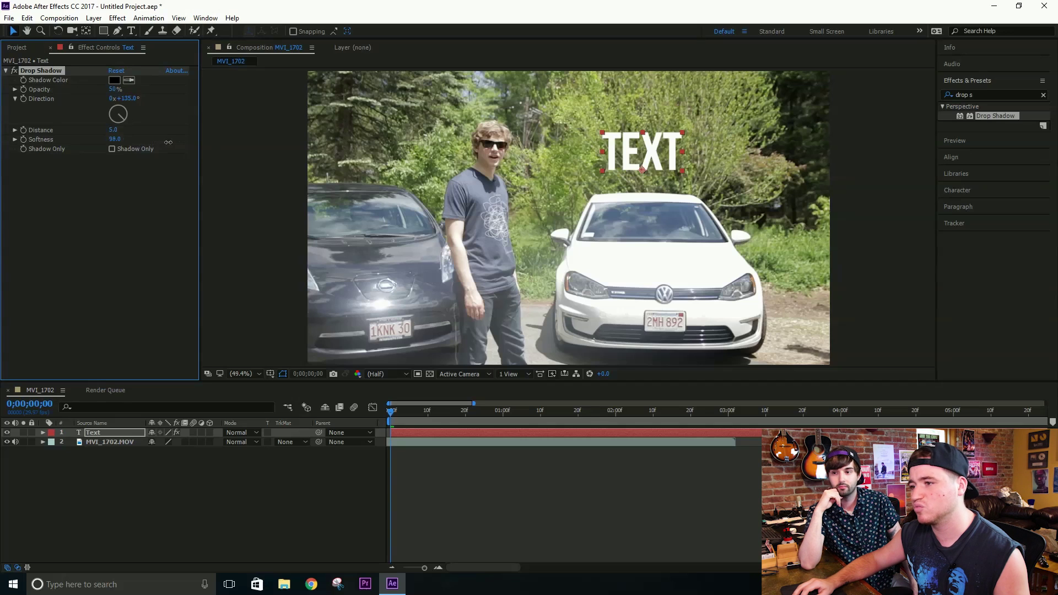
mouse_move(114, 89)
mouse_down()
mouse_move(145, 87)
mouse_move(129, 92)
mouse_up()
drag(656, 162, 658, 159)
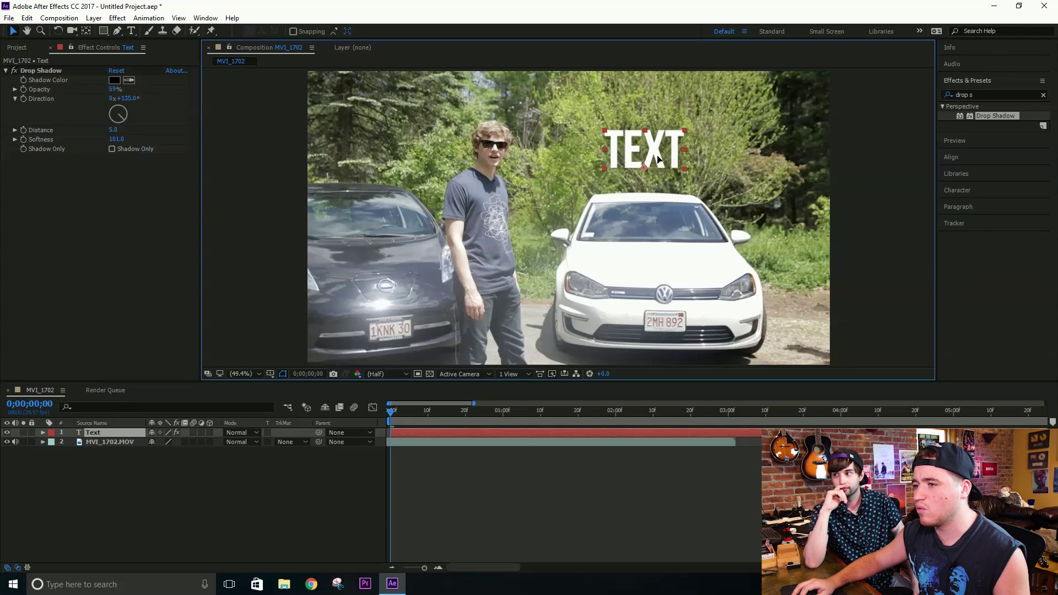
key(Return)
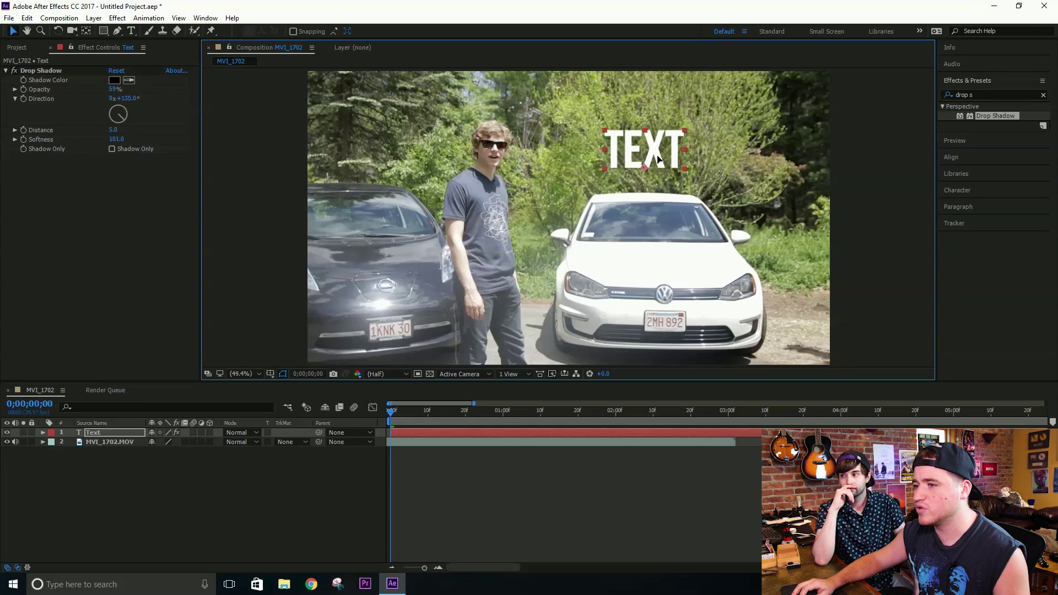
Find the Gradient Ramp effect by searching for "ramp" and apply it to the text layer.
click(987, 189)
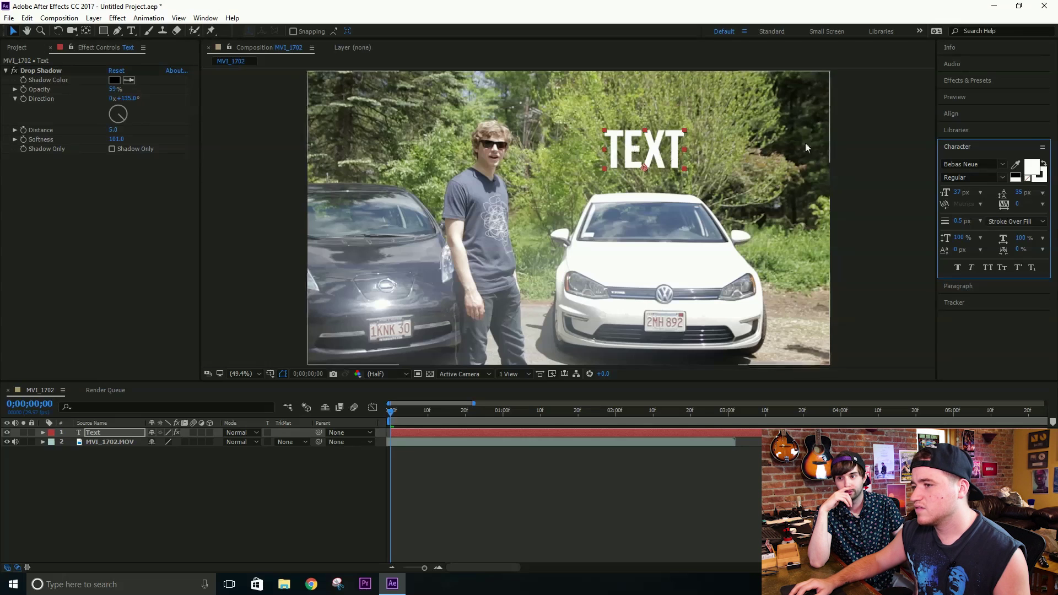
click(979, 81)
click(1006, 93)
text(ramp)
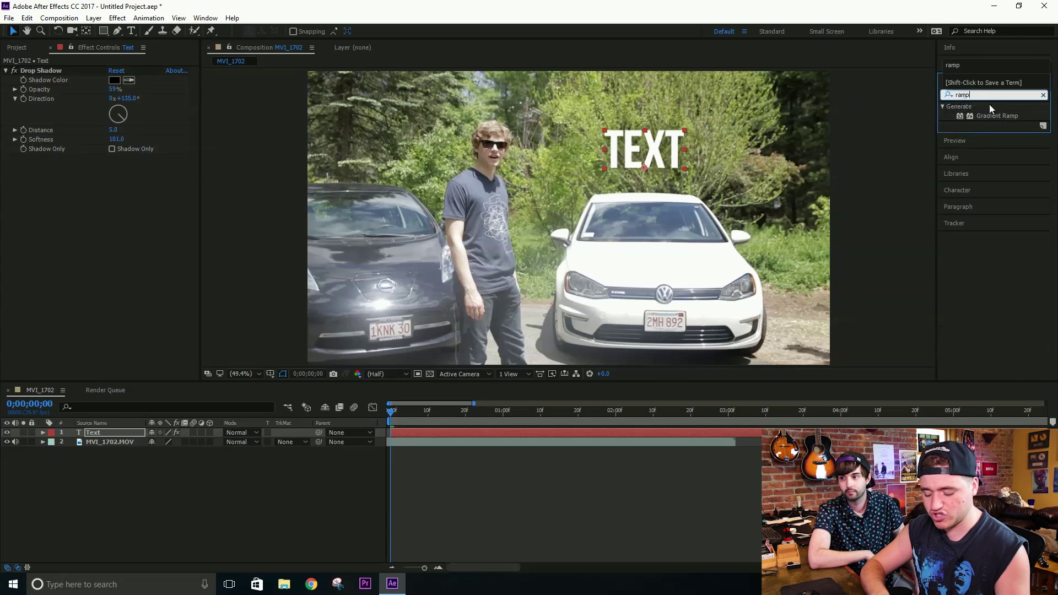
drag(982, 114, 735, 128)
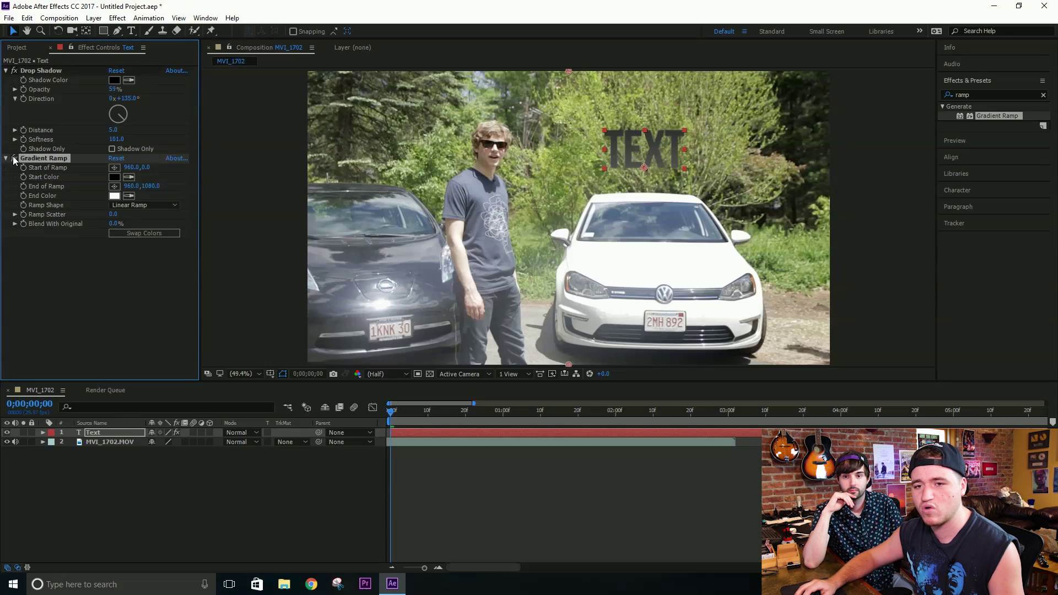
Set the Gradient Ramp's start color to bright blue, 00C6FF.
click(114, 176)
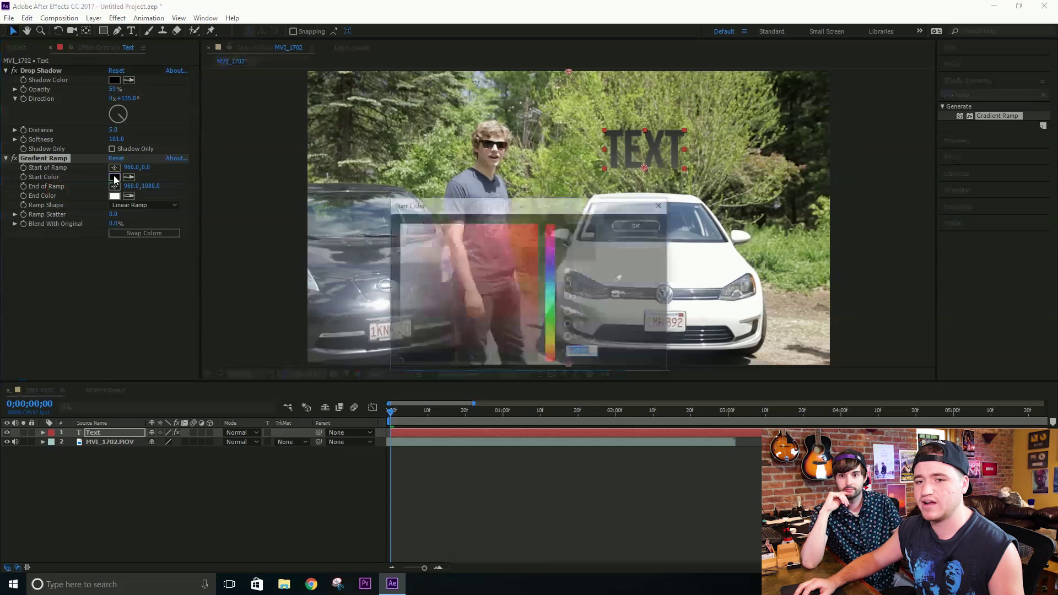
click(550, 291)
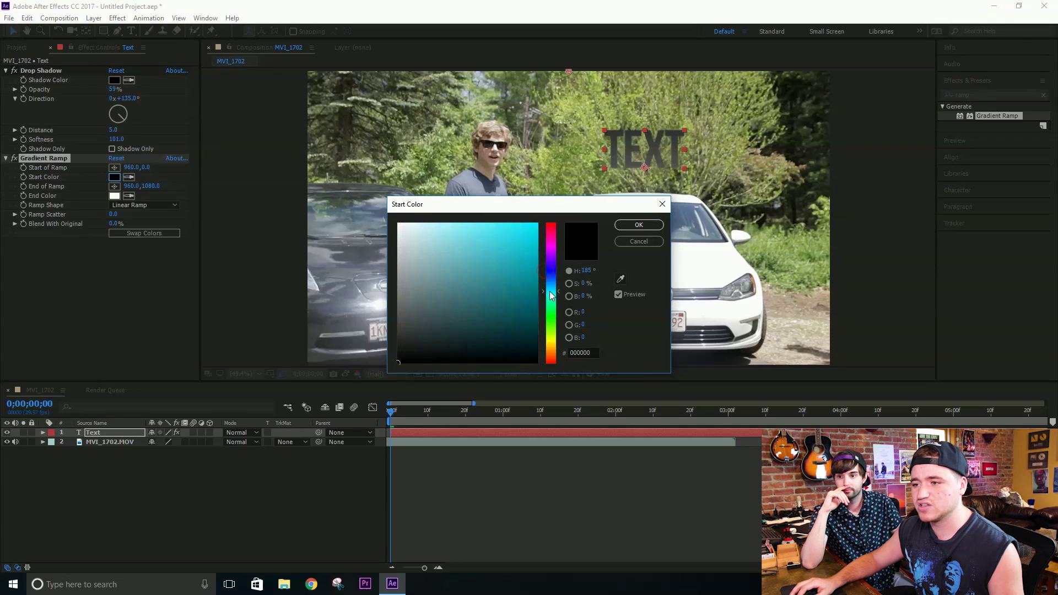
click(553, 284)
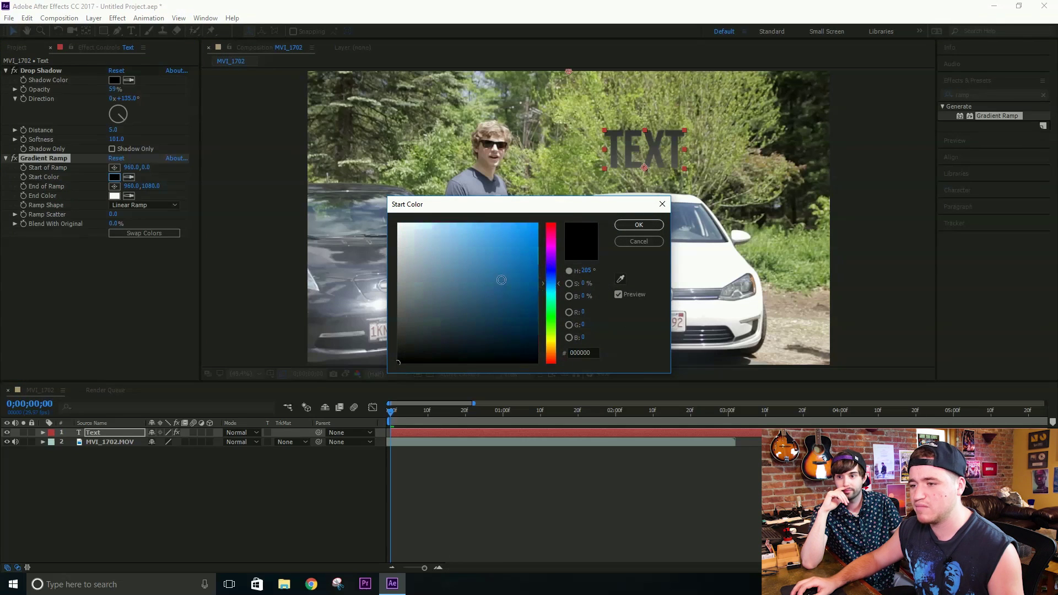
drag(500, 281, 557, 217)
click(553, 286)
drag(553, 286, 554, 289)
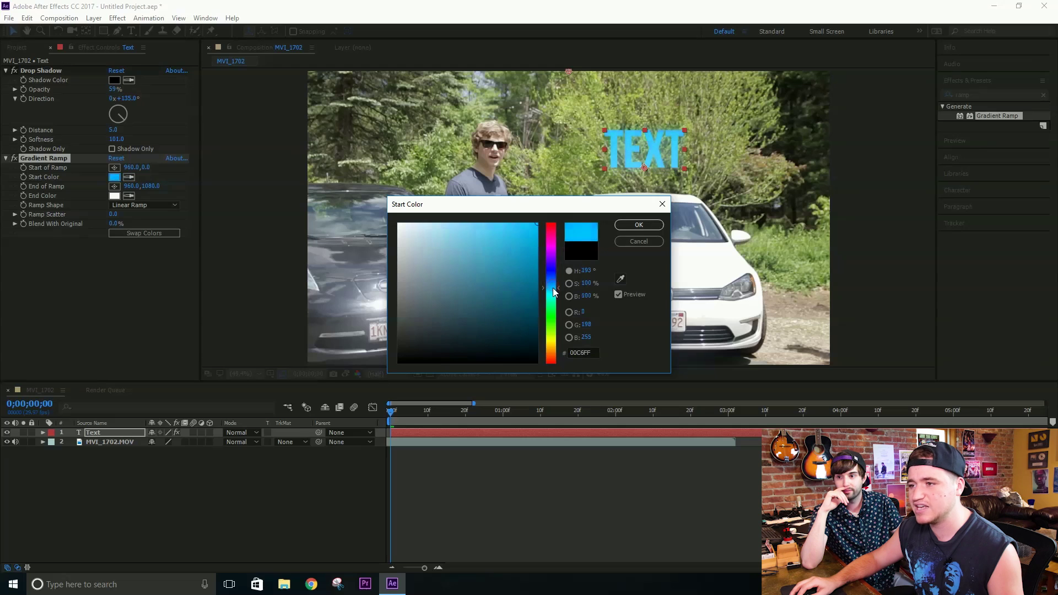
click(632, 226)
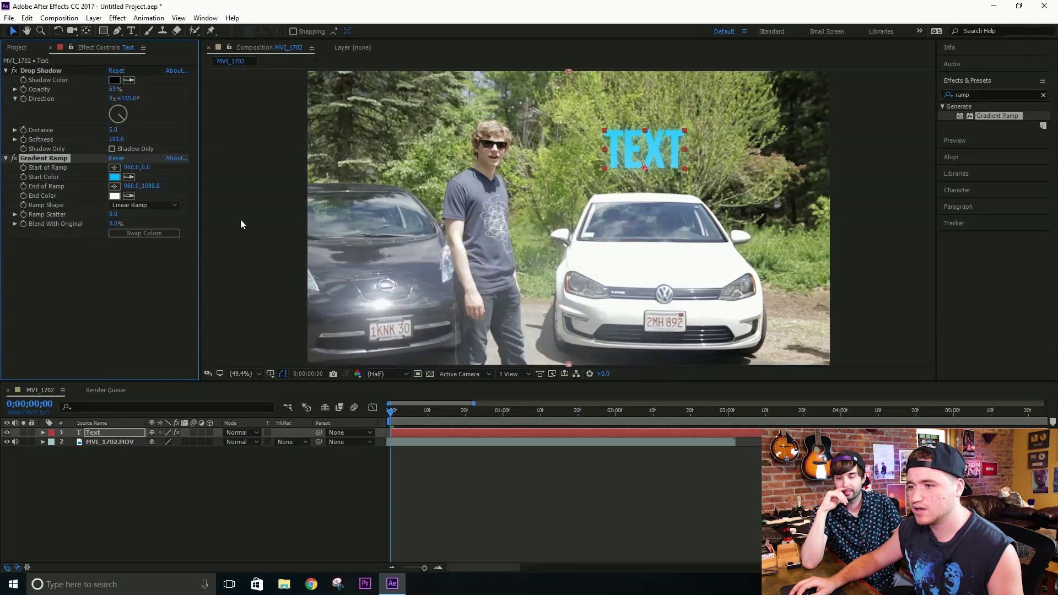
Set the Gradient Ramp's end color to a bright mint green with a hue of 165° and full brightness.
click(114, 196)
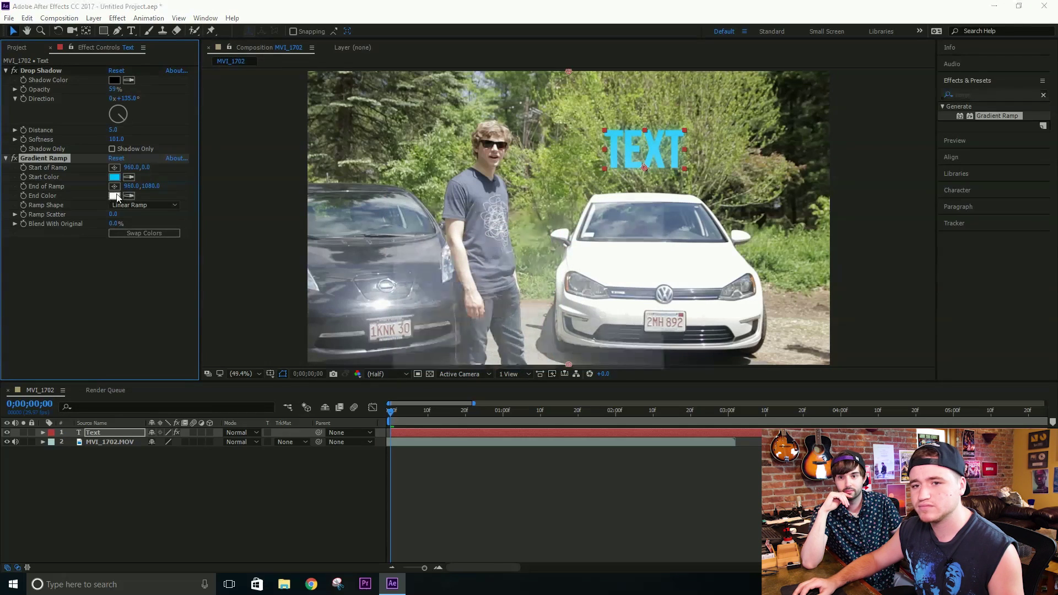
click(553, 299)
click(513, 223)
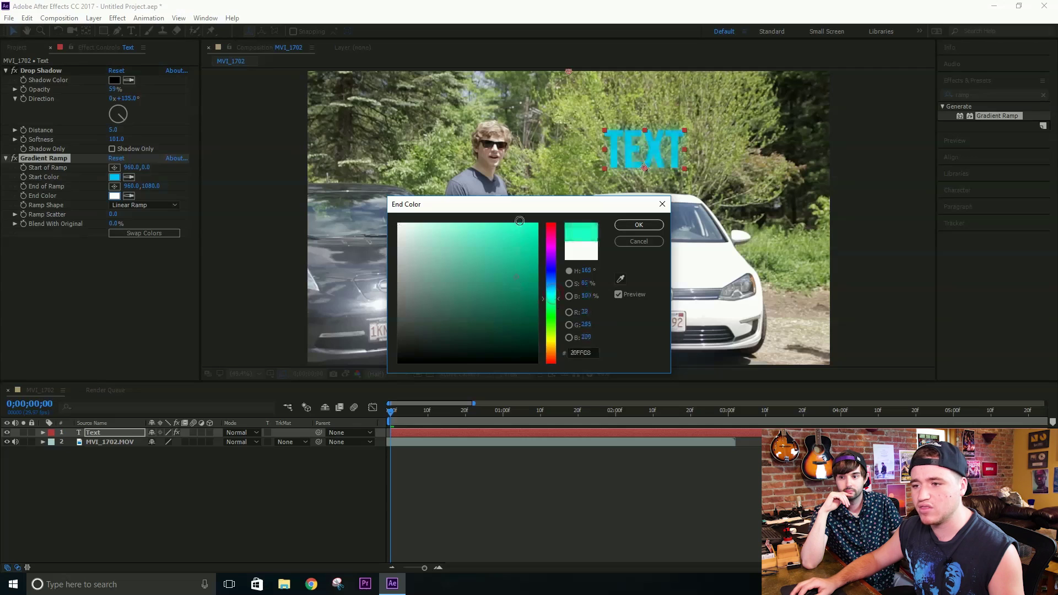
click(638, 225)
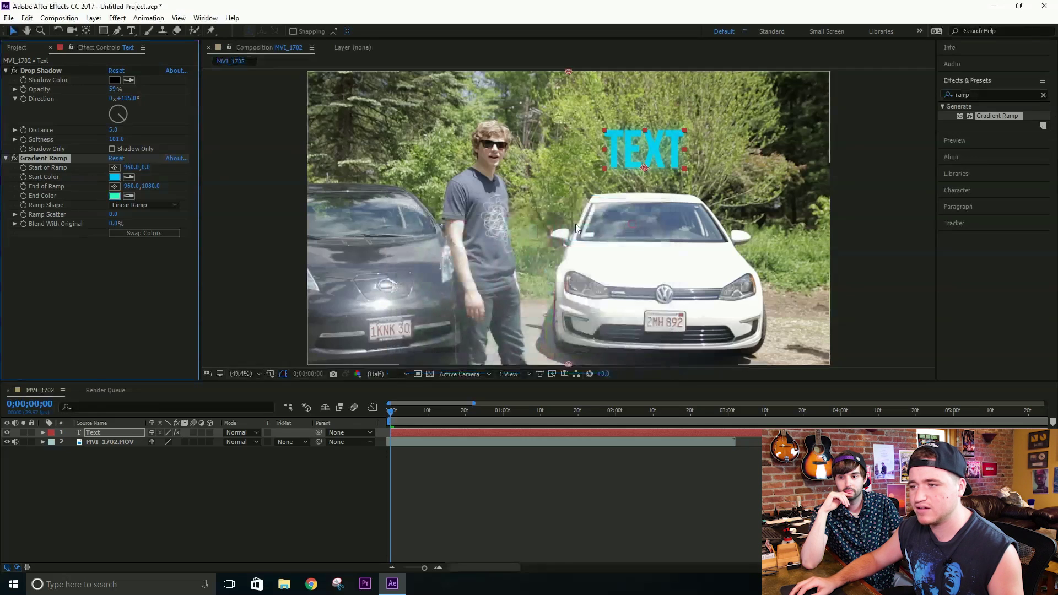
Deselect the text layer and examine the gradient and shadow on the lettering up close.
click(143, 257)
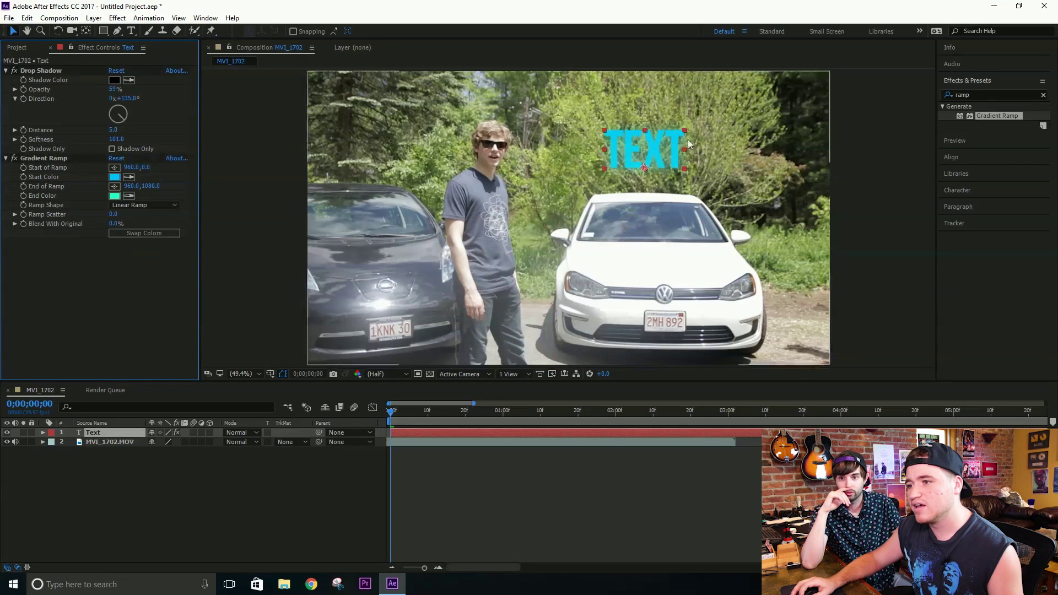
click(879, 127)
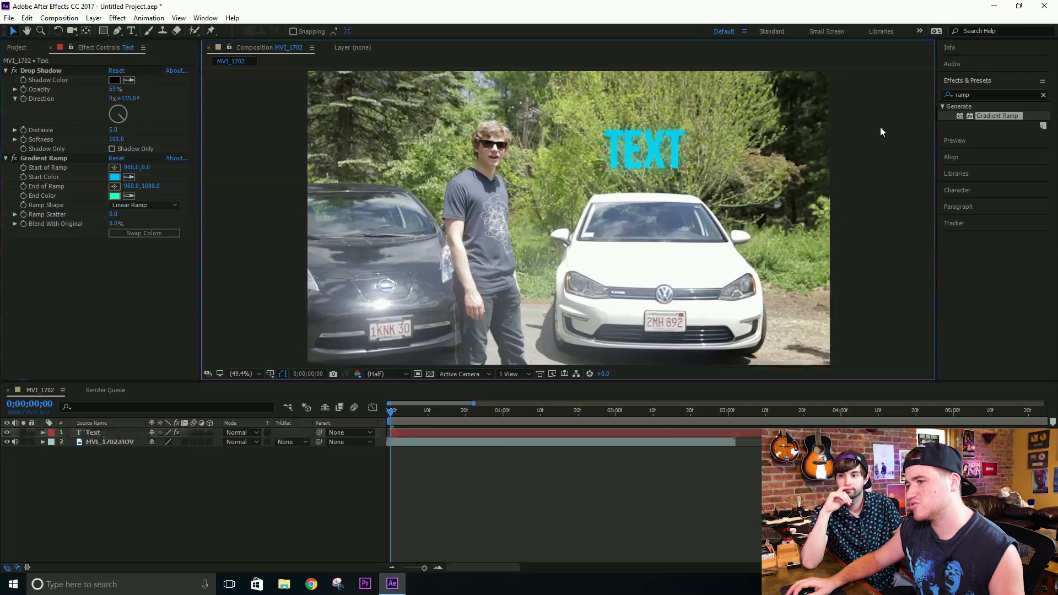
key(slash)
key(h)
drag(739, 137, 643, 230)
key(period)
drag(657, 182, 651, 237)
key(v)
scroll(783, 231, down, 2)
mouse_move(746, 233)
mouse_down()
mouse_move(840, 157)
mouse_move(808, 164)
mouse_up()
click(65, 295)
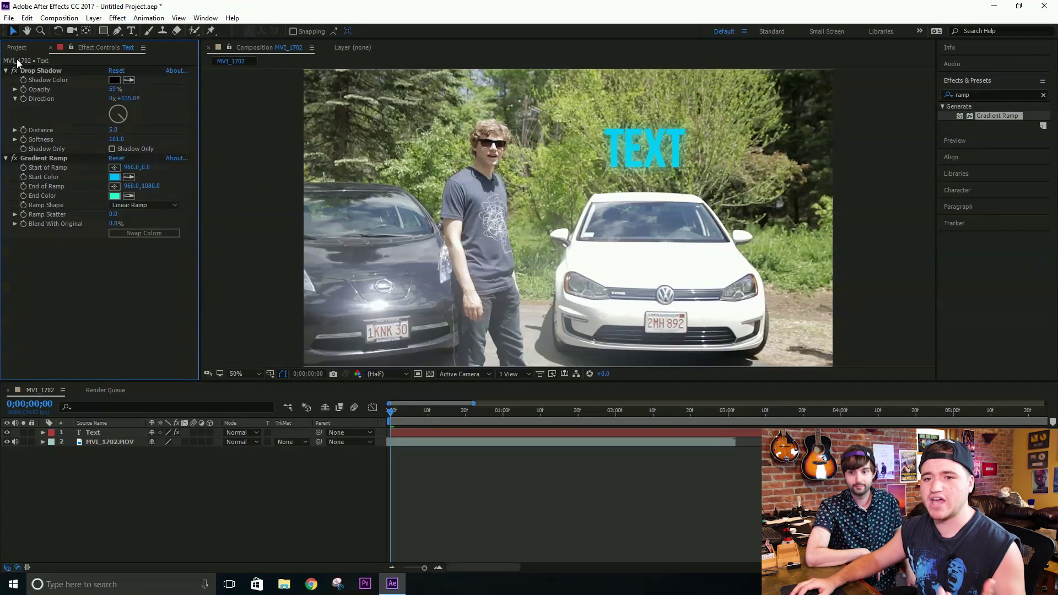
Reorder the text layer's effects so Gradient Ramp comes above Drop Shadow, and deselect the layer.
click(48, 70)
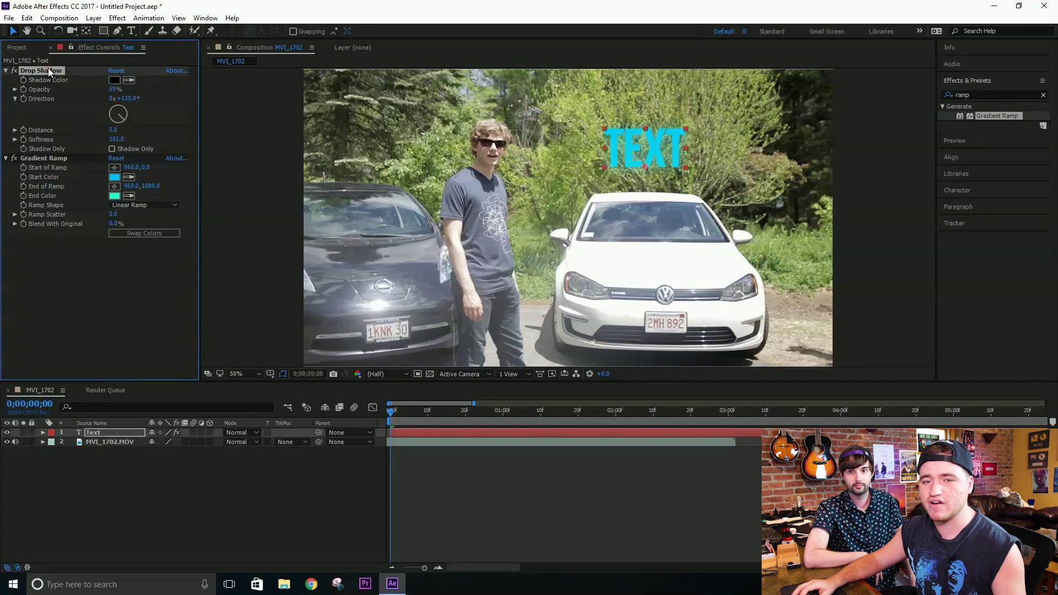
click(43, 158)
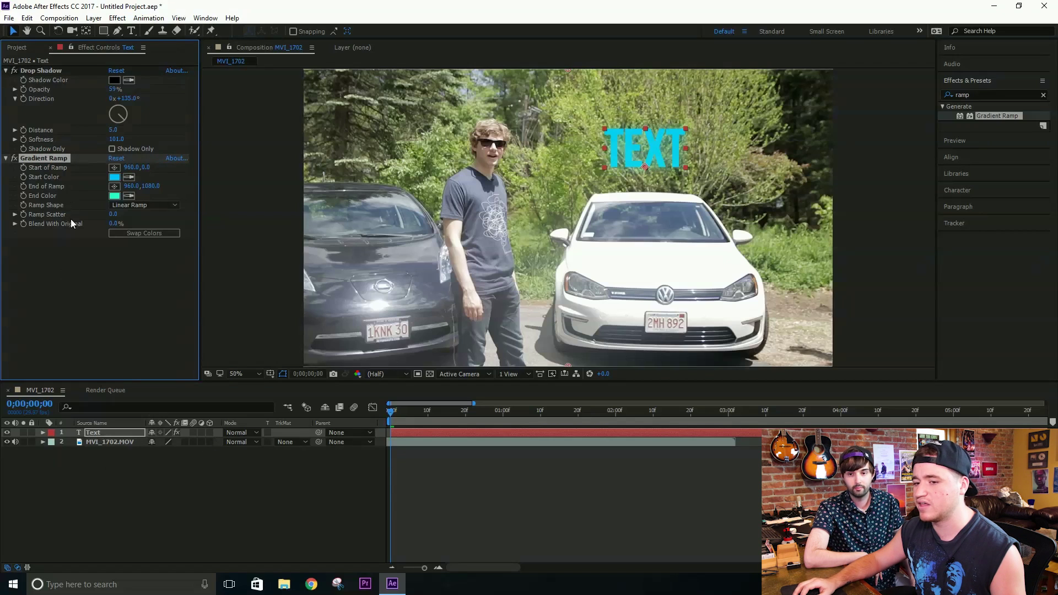
click(44, 69)
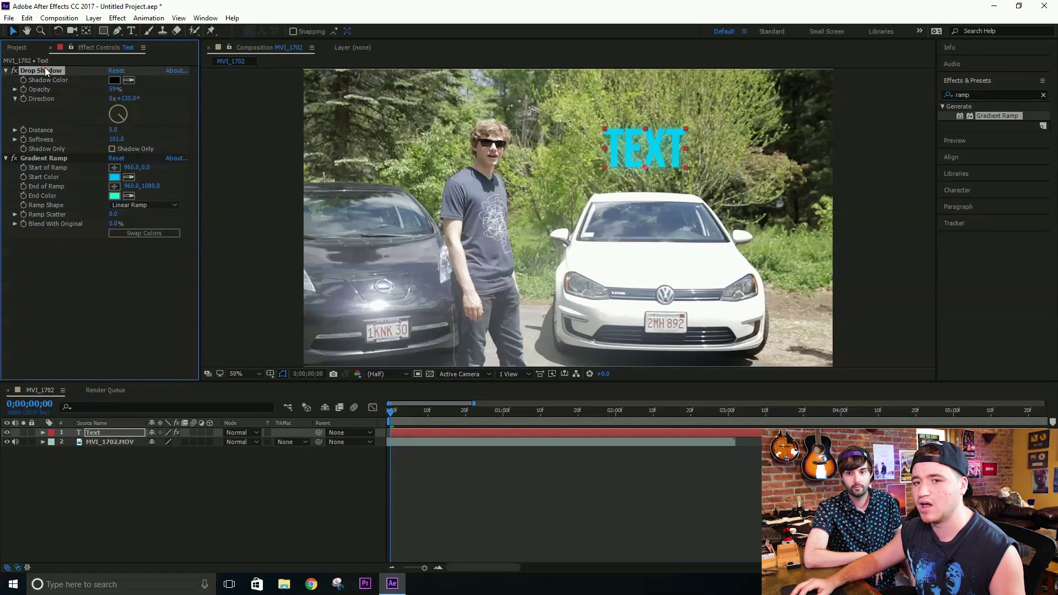
click(36, 157)
drag(41, 157, 45, 67)
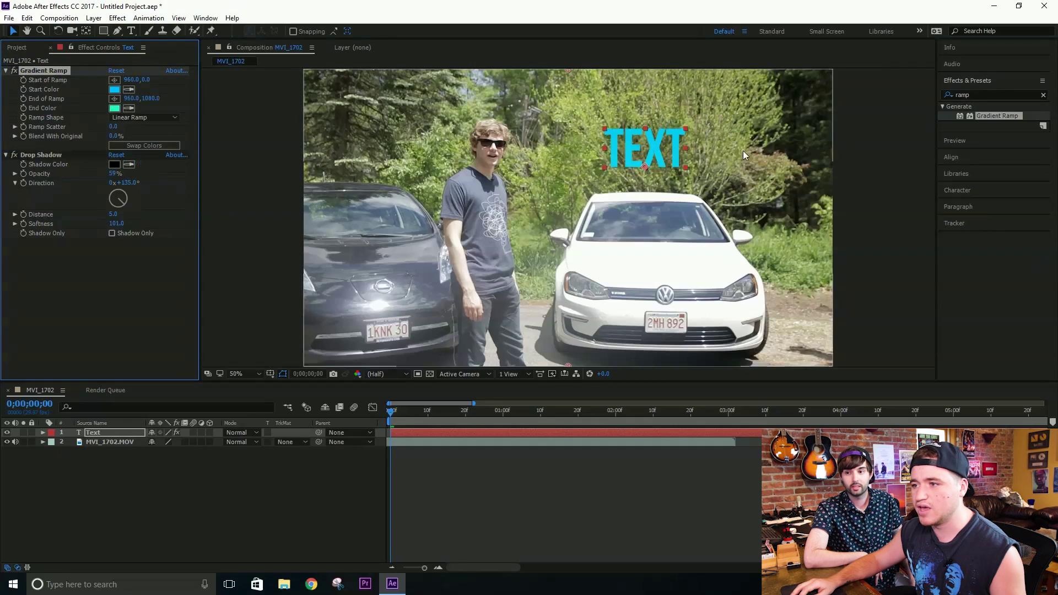
click(858, 127)
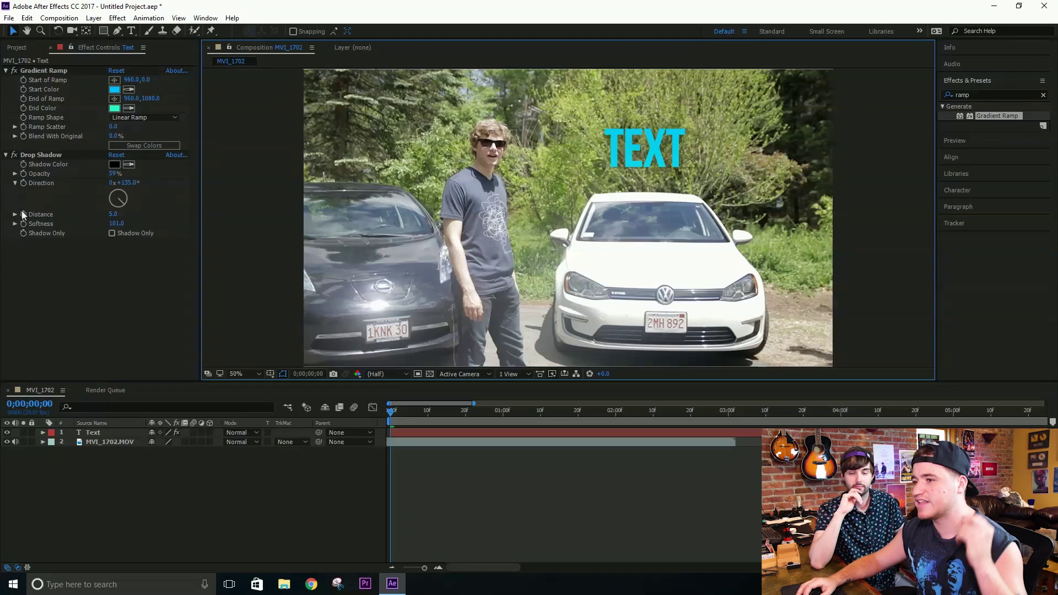
click(107, 289)
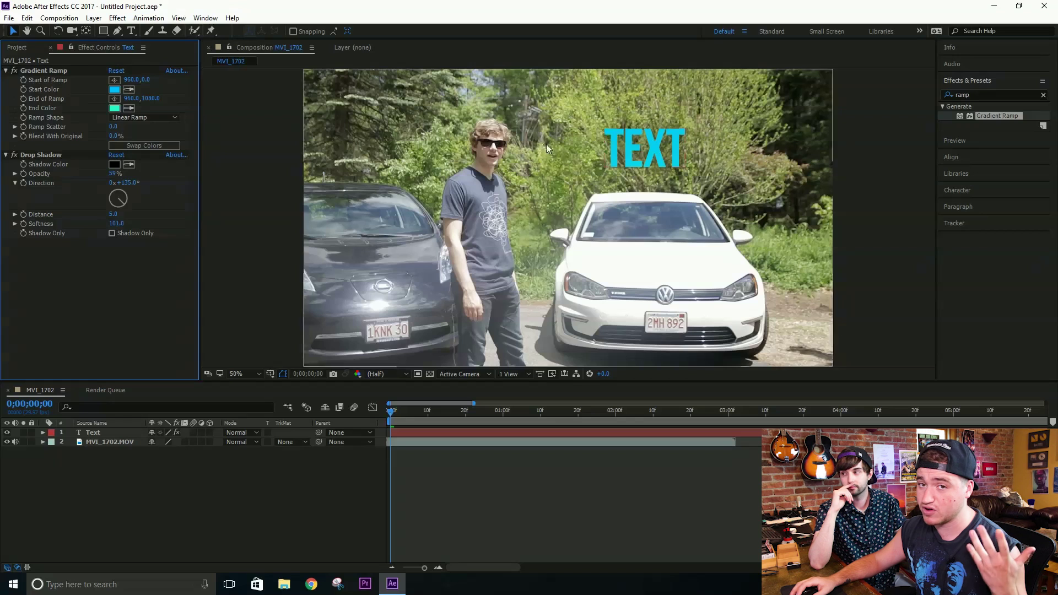
Move the text layer's Gradient Ramp end point just below the lettering, about 1232, 388, and its start point just above, about 1236, 160.
click(628, 146)
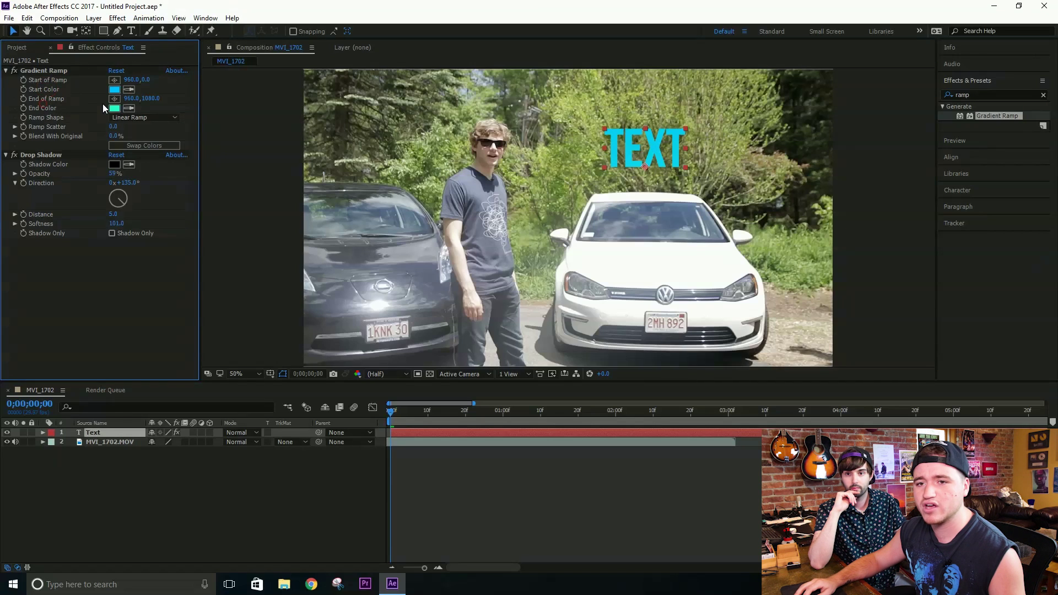
key(comma)
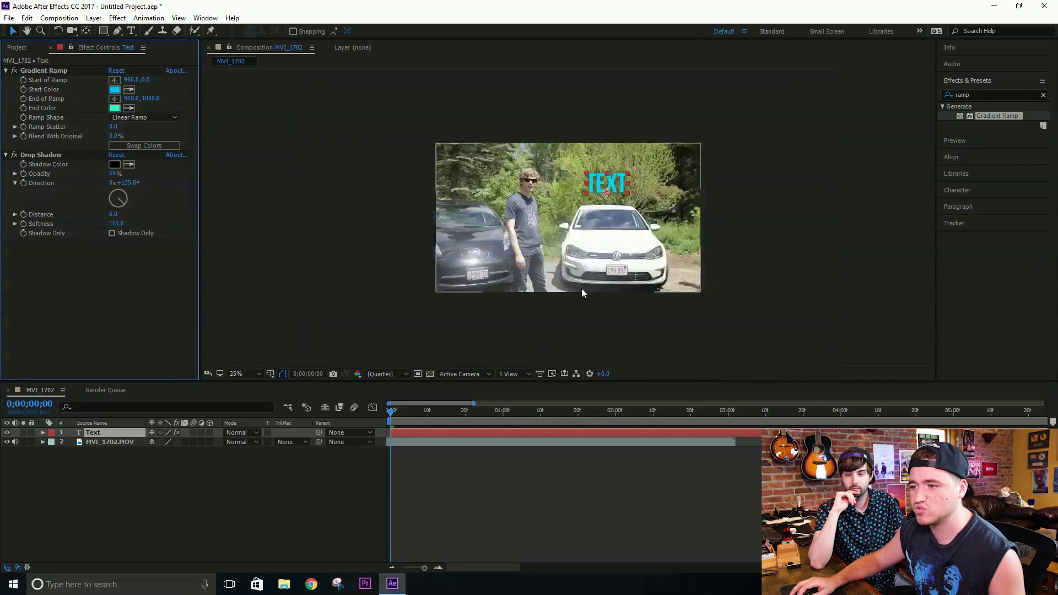
click(57, 72)
drag(568, 293, 606, 196)
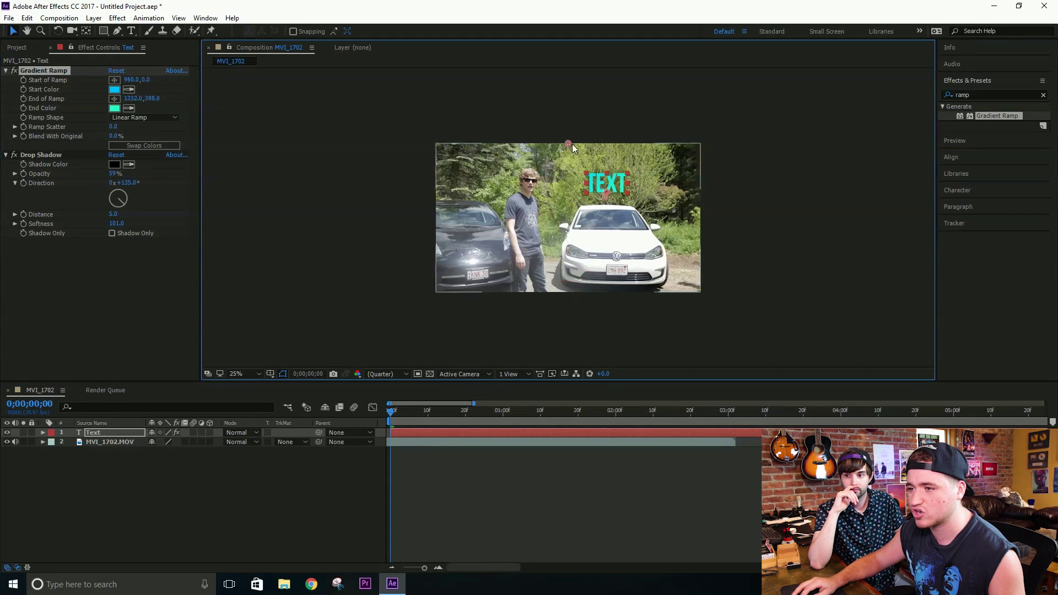
drag(567, 143, 606, 166)
key(period)
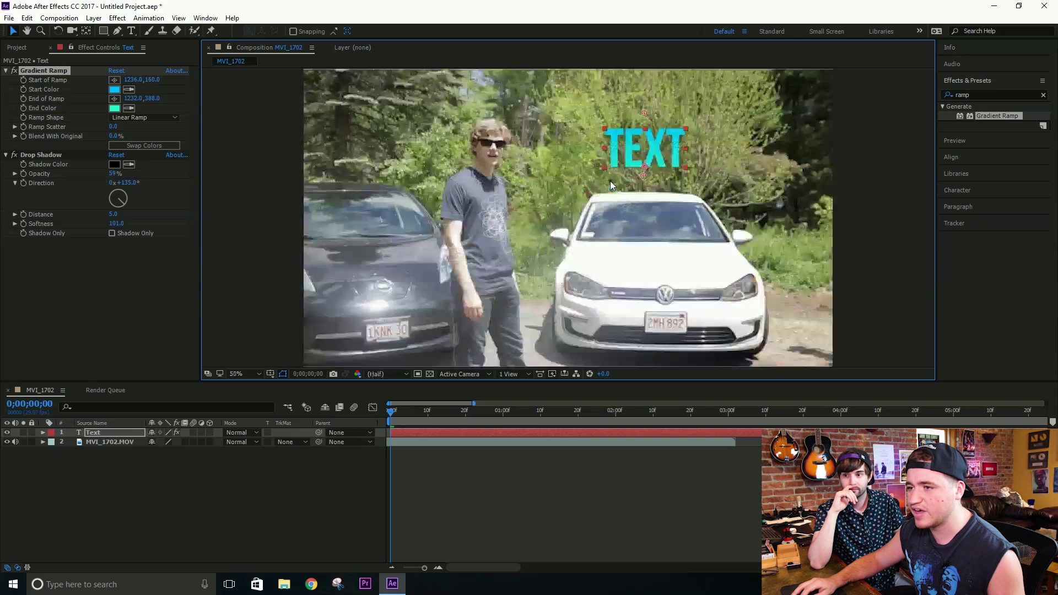
key(period)
key(comma)
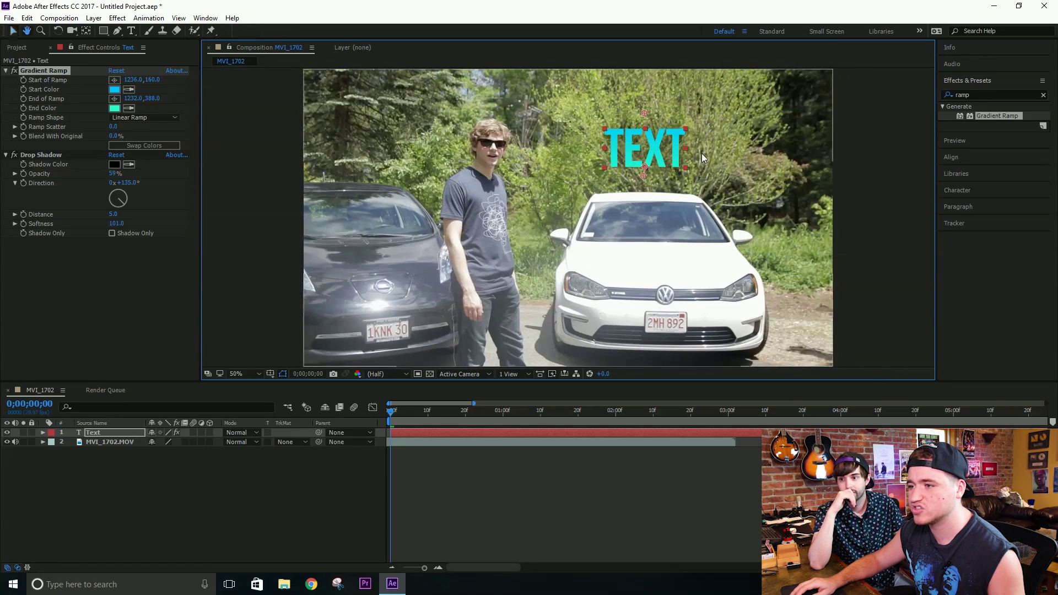
Fine-tune the Gradient Ramp's start point to 1230, 161 and angle its end point to 1271, 340, and deselect the layer.
drag(702, 153, 695, 173)
scroll(665, 174, up, 1)
drag(679, 118, 604, 198)
mouse_move(633, 130)
mouse_down()
mouse_move(630, 182)
mouse_move(631, 130)
mouse_up()
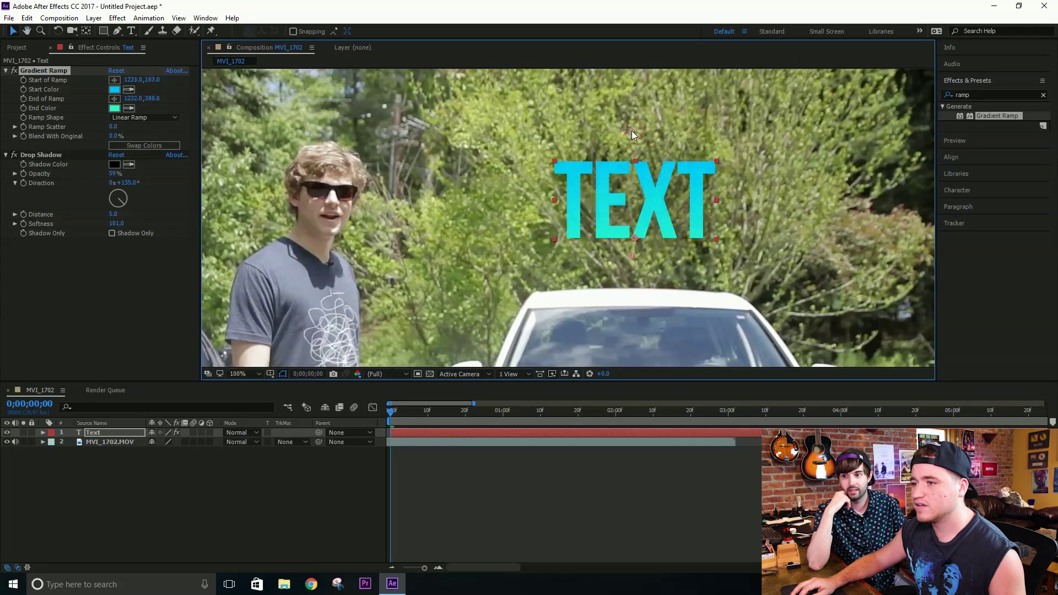
drag(632, 255, 695, 223)
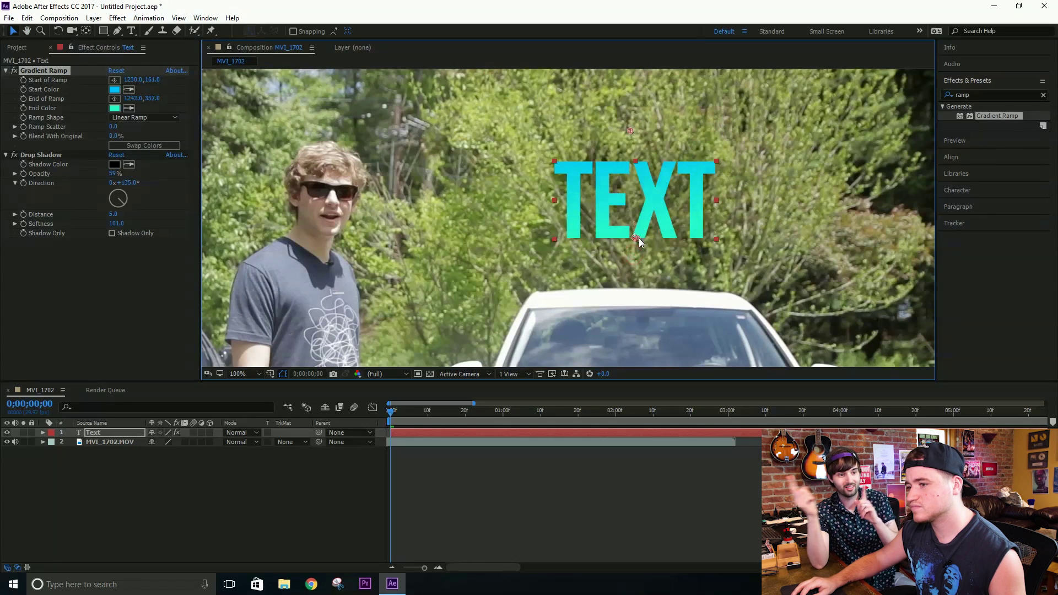
drag(668, 228, 653, 229)
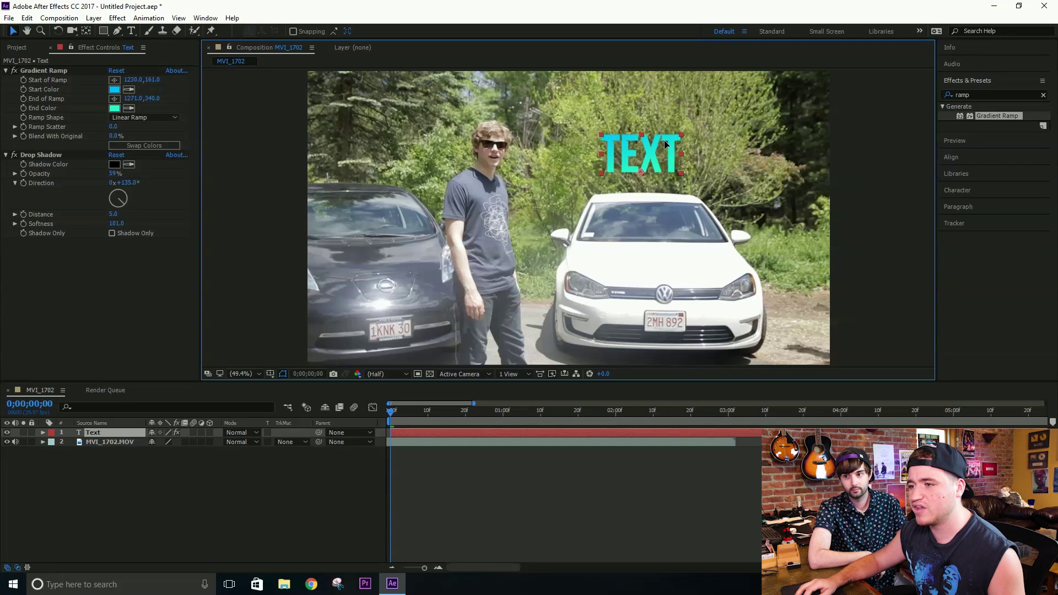
right_click(665, 142)
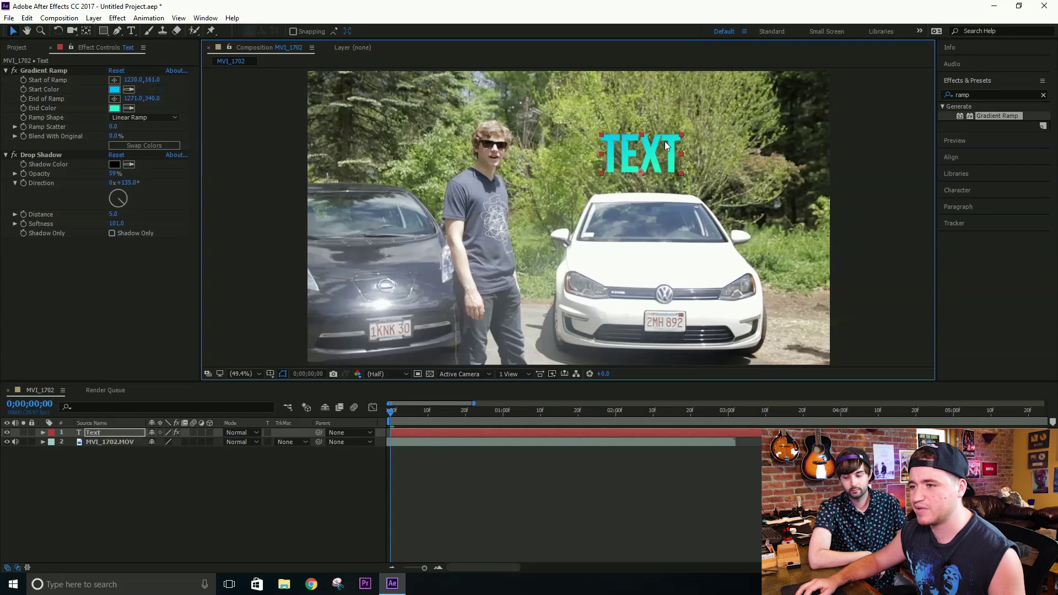
click(858, 144)
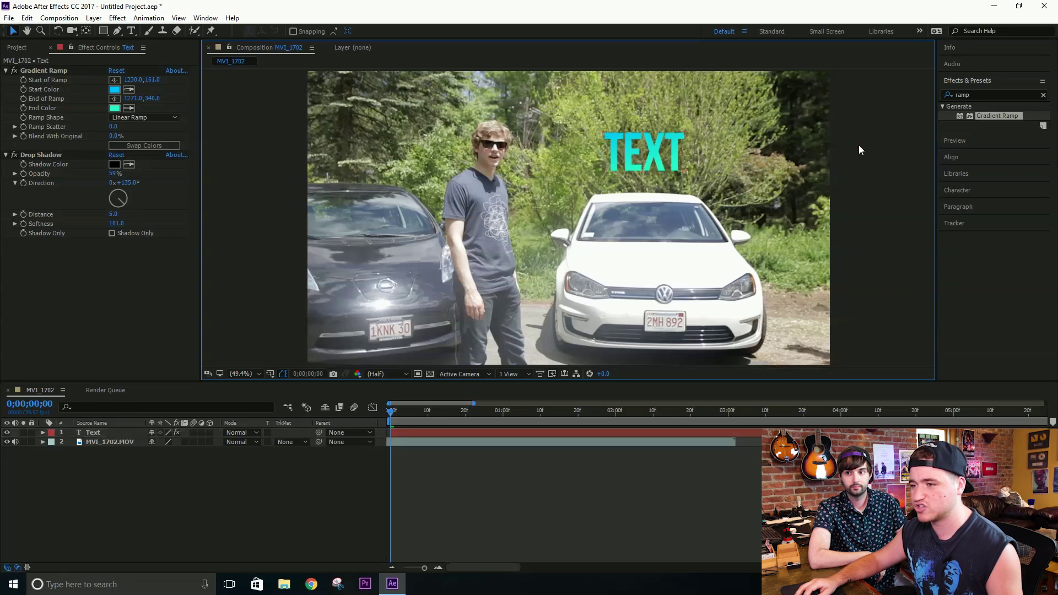
Duplicate the text layer and move the copy down onto the white car's windshield.
click(663, 150)
click(108, 434)
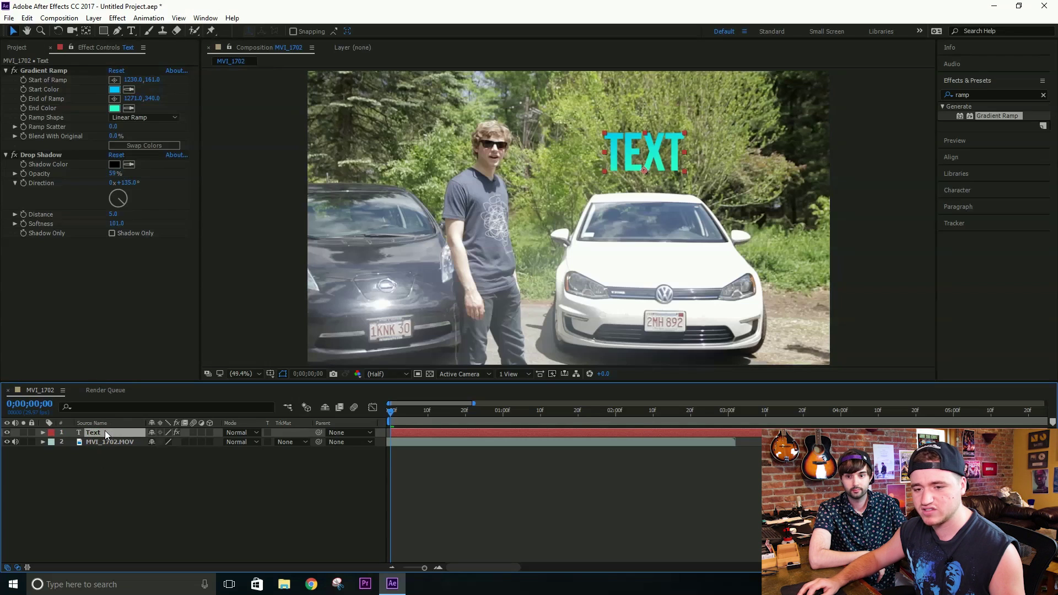
key(ctrl+d)
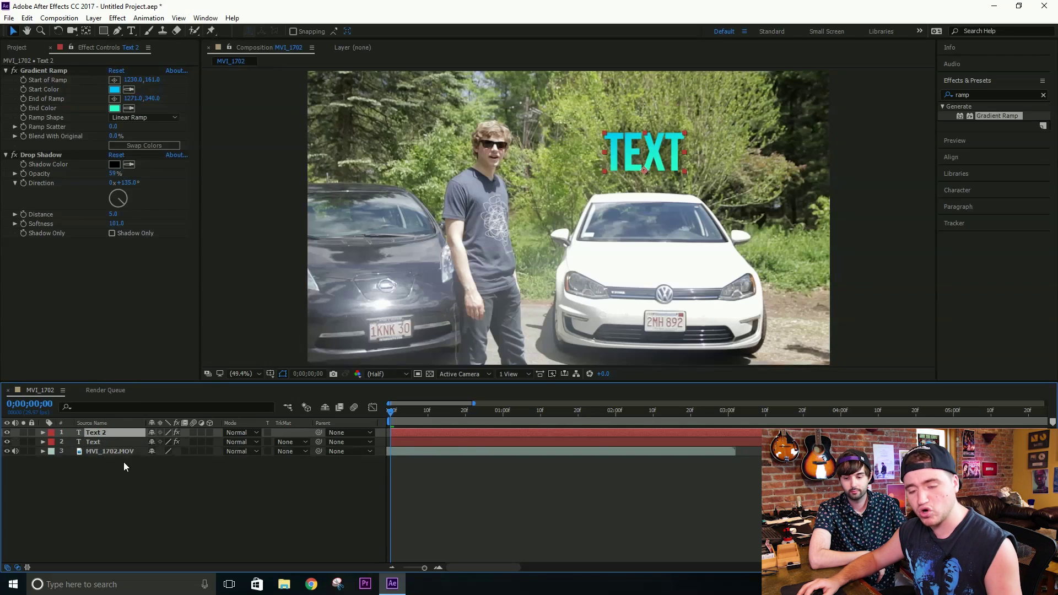
drag(726, 417, 385, 422)
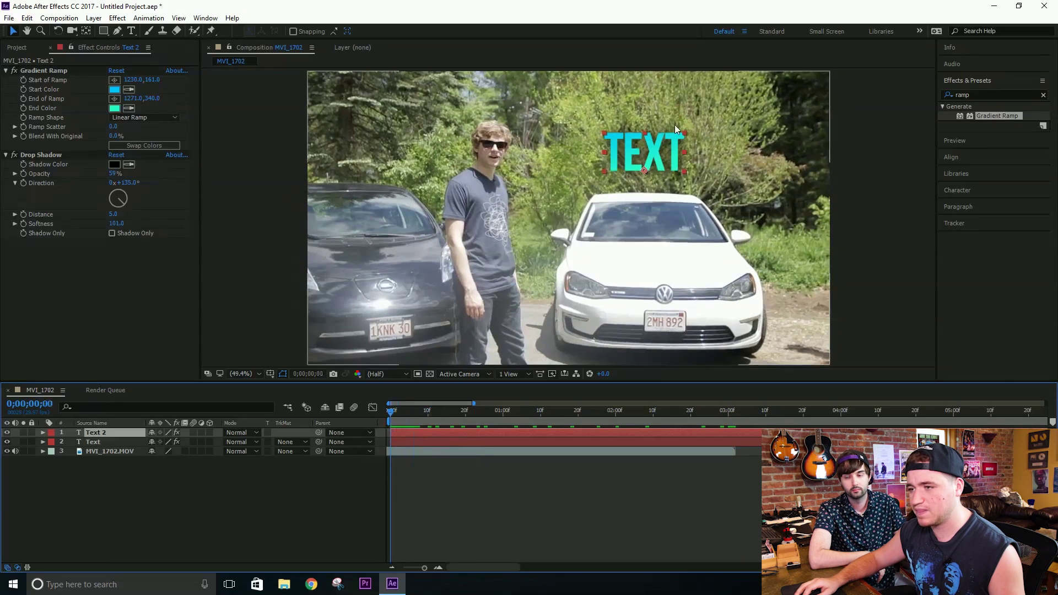
drag(637, 144, 684, 195)
Remove the Drop Shadow effect from the duplicated text layer.
click(31, 151)
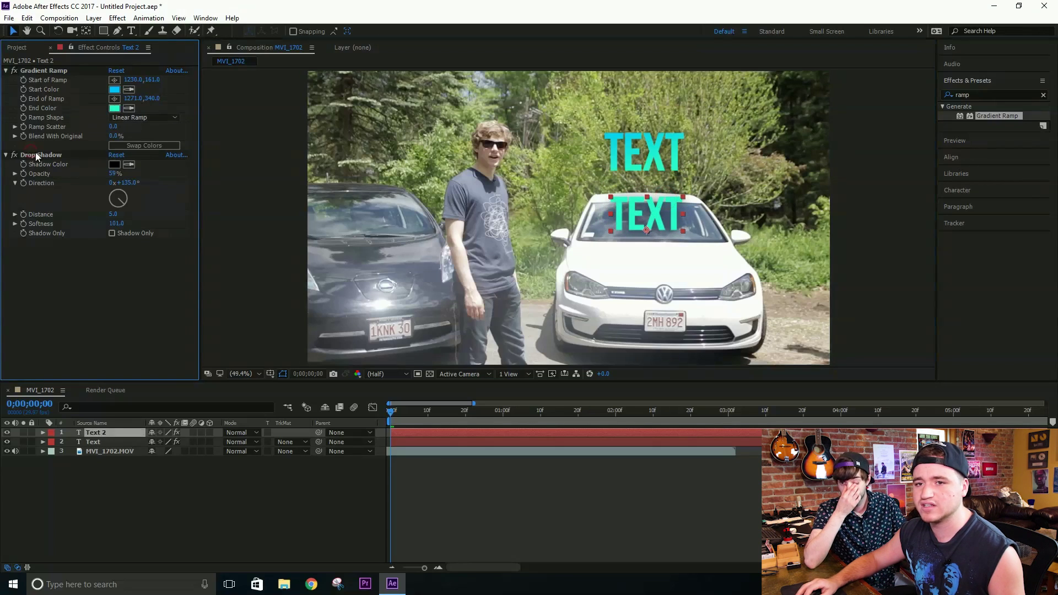
click(44, 154)
key(Delete)
Flip the duplicated text upside down, position it within the windshield as a reflection, and deselect it.
drag(682, 196, 674, 219)
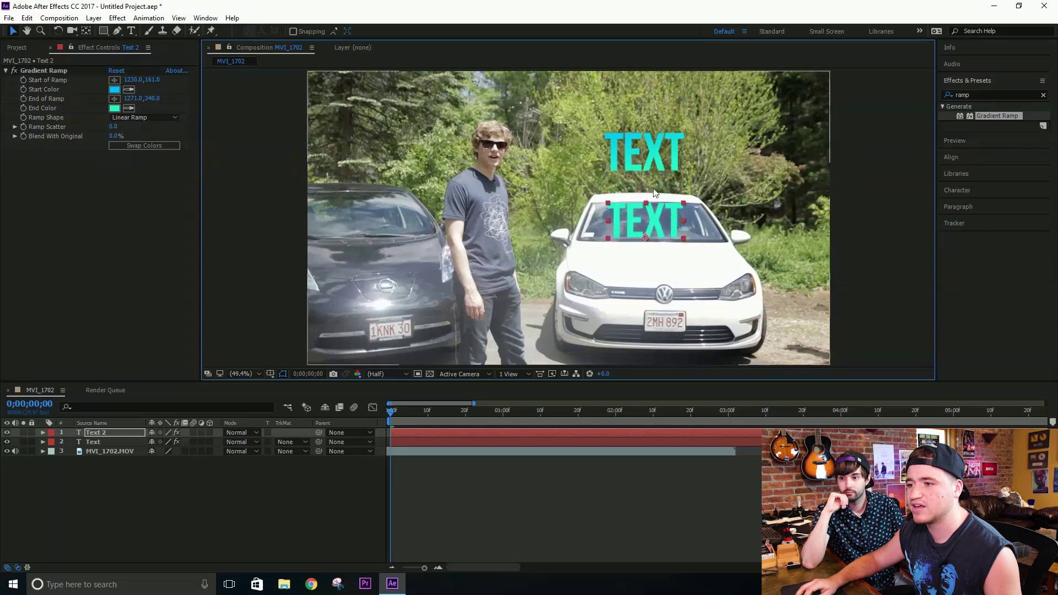
click(632, 143)
click(655, 223)
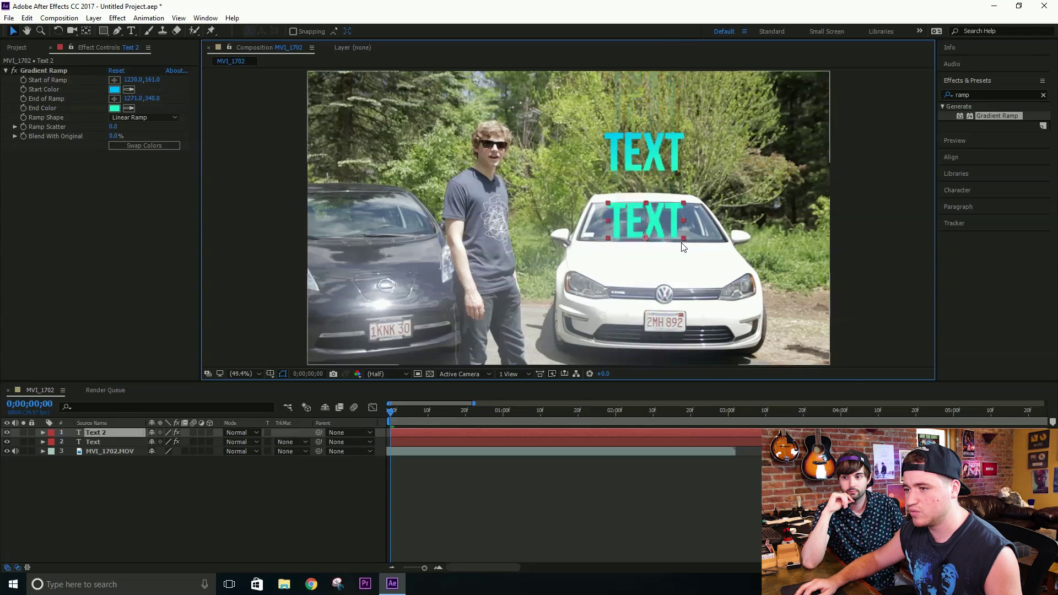
drag(683, 203, 680, 227)
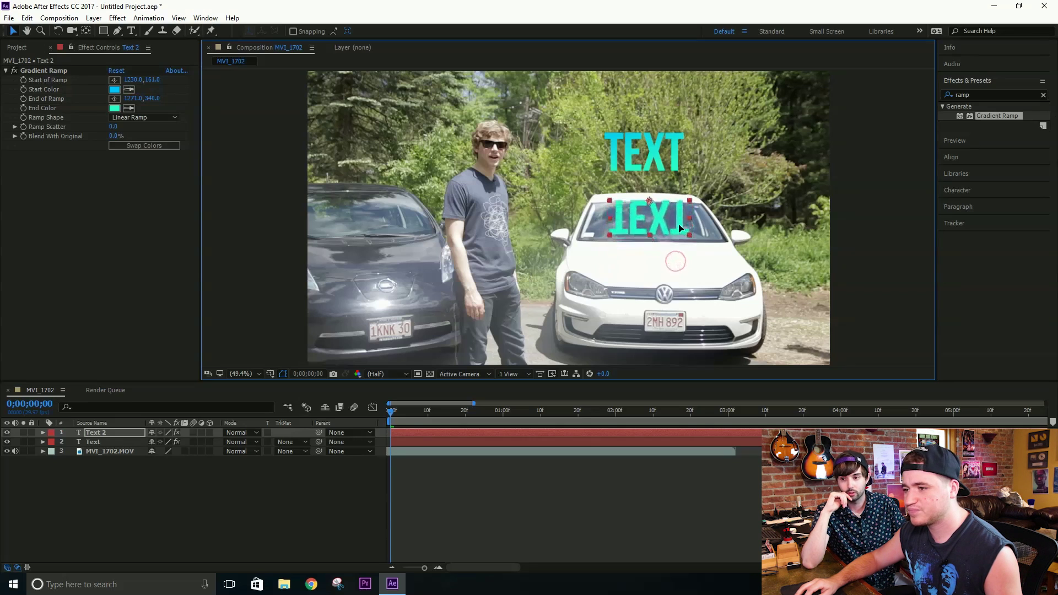
click(239, 481)
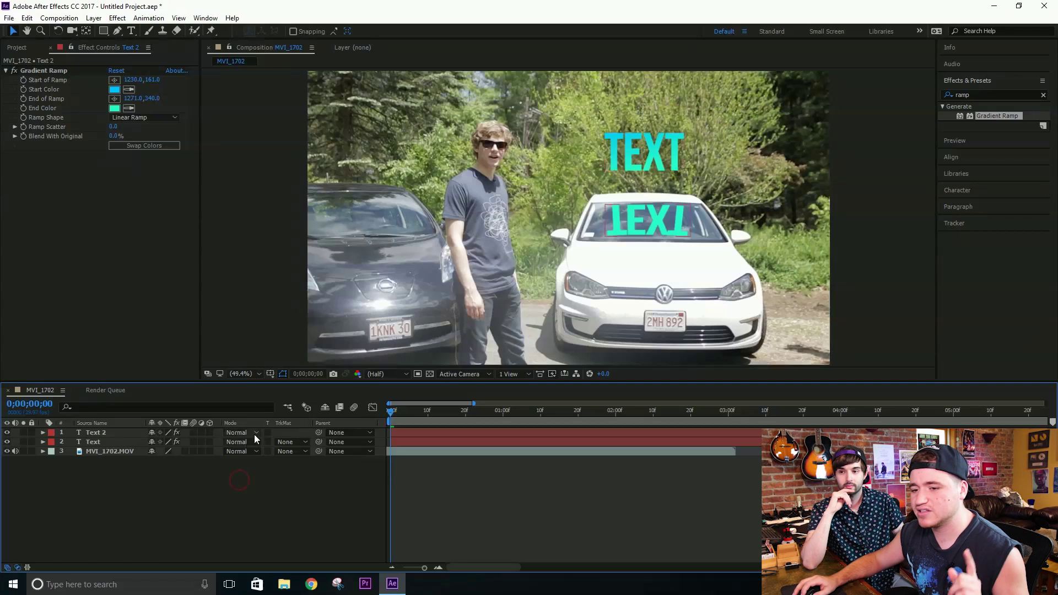
Set the reflected text layer's blending mode to Screen and deselect the layer.
click(254, 435)
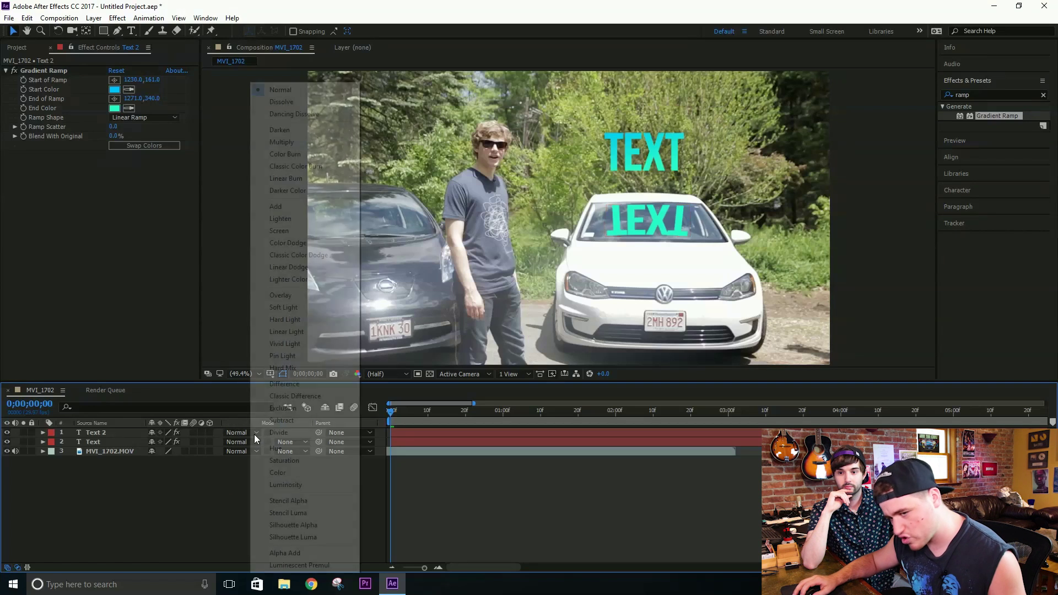
click(295, 231)
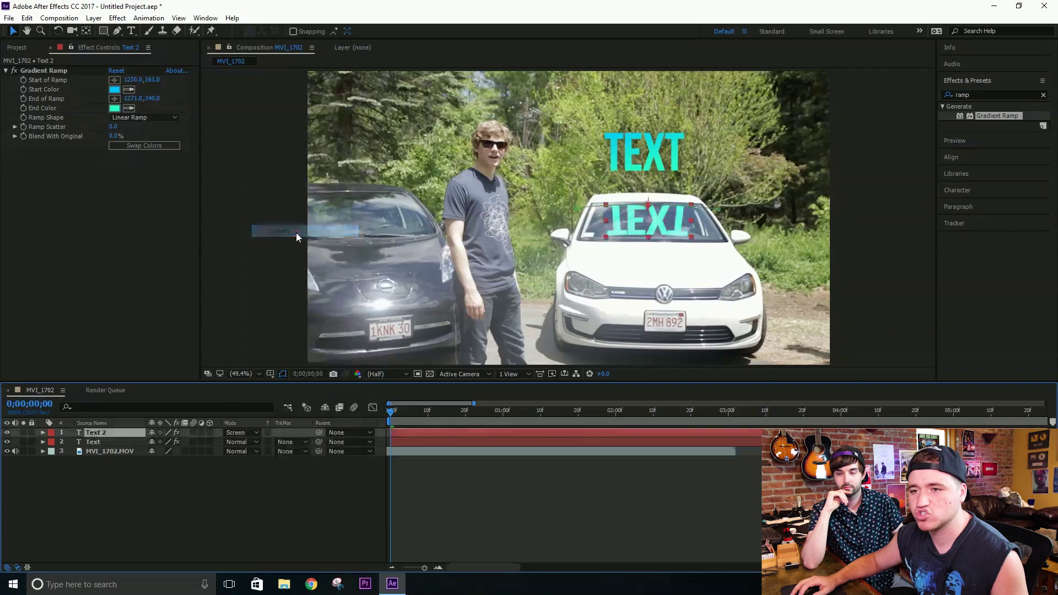
click(569, 505)
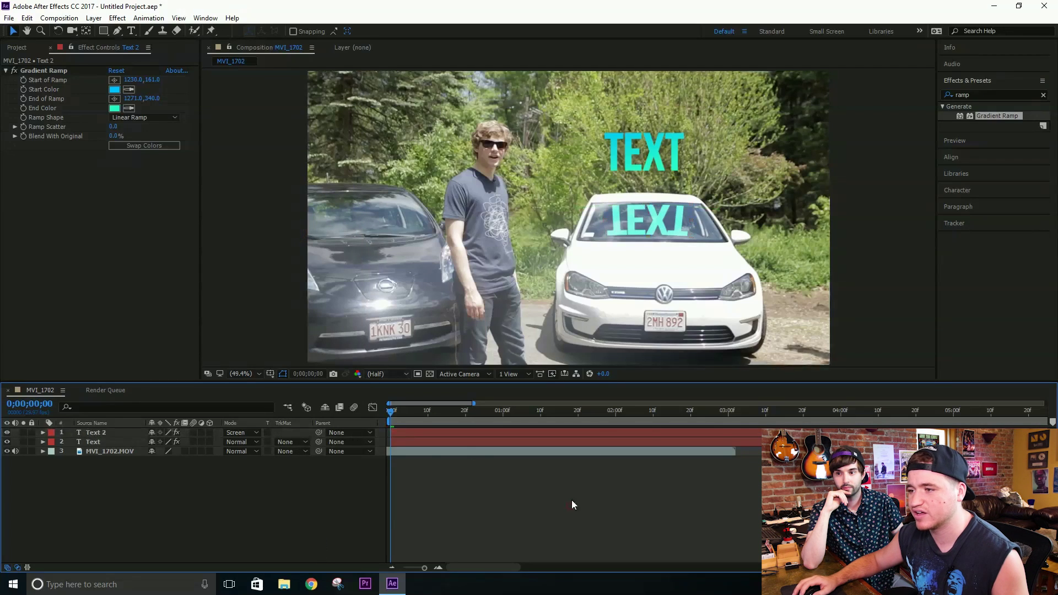
Examine up close how the reflected text blends with the windshield glass.
click(684, 224)
click(835, 223)
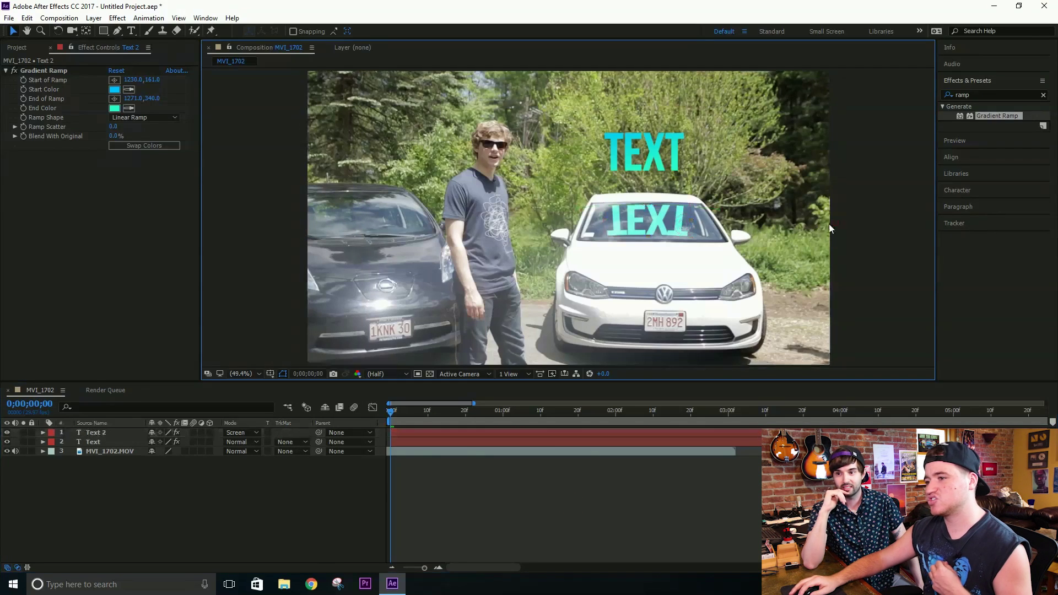
scroll(652, 226, up, 1)
scroll(652, 226, up, 1)
key(space)
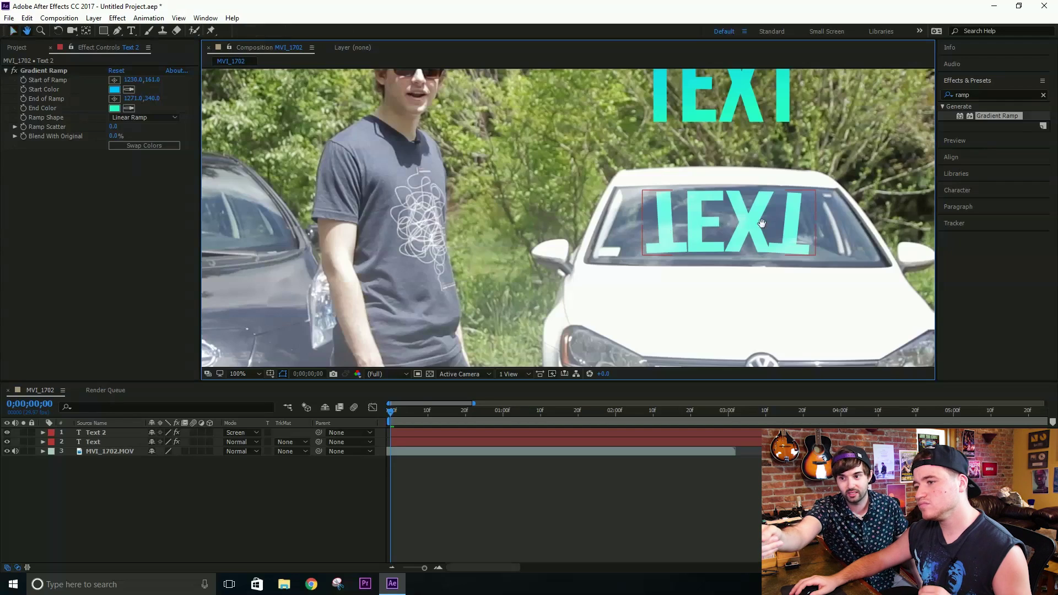
scroll(758, 223, up, 1)
drag(778, 232, 425, 229)
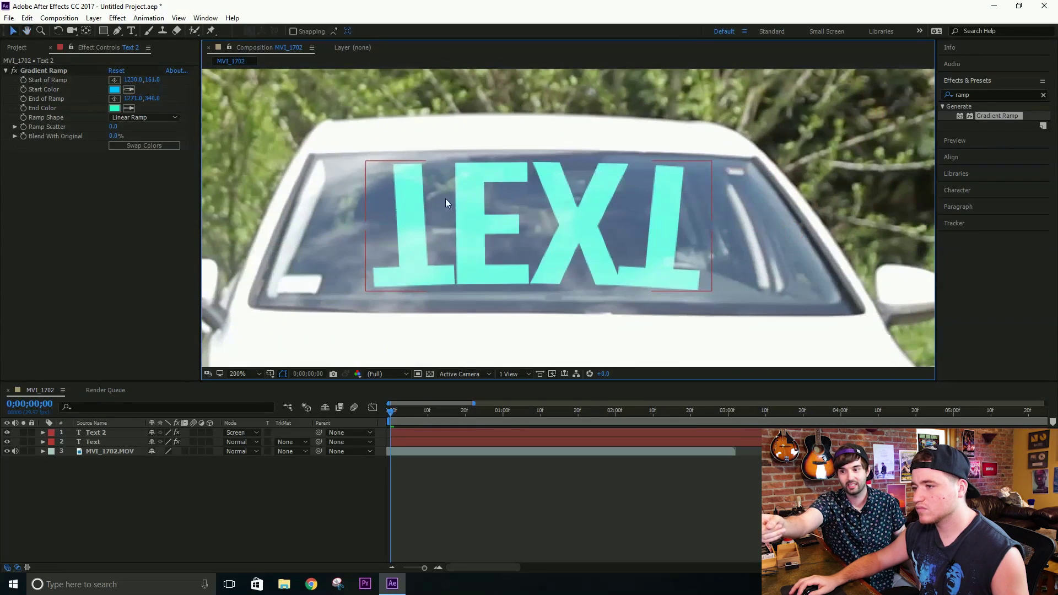
scroll(503, 193, down, 4)
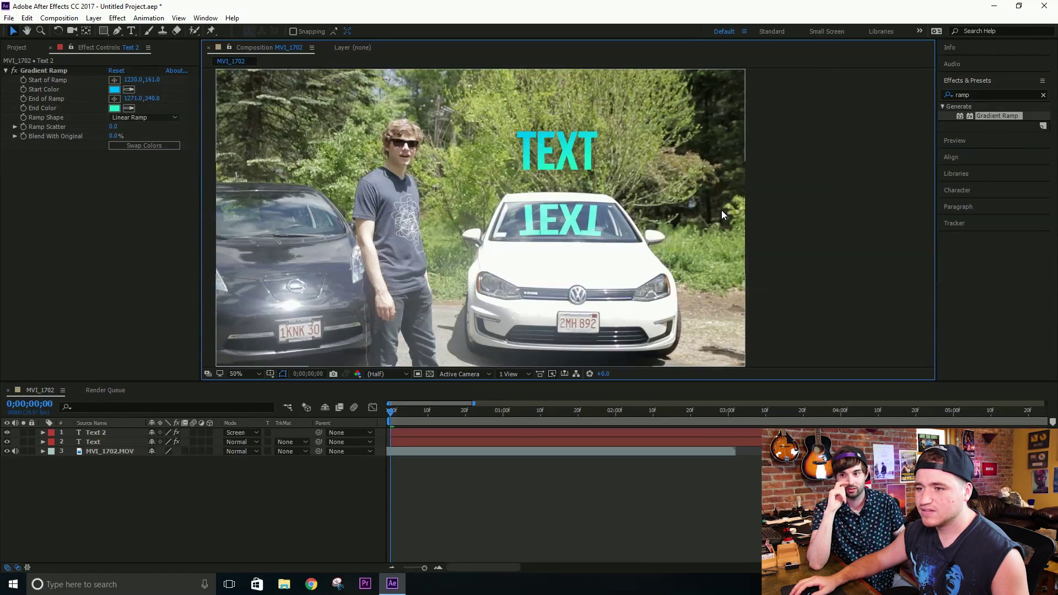
Reveal the reflected text layer's opacity and lower it to 68%.
click(99, 432)
key(t)
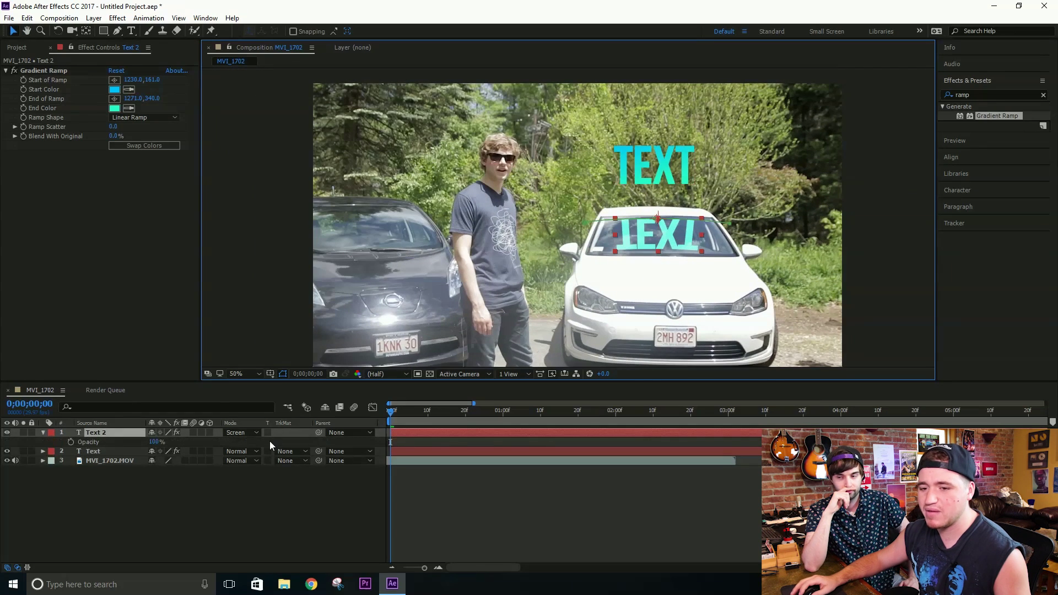
drag(155, 441, 137, 446)
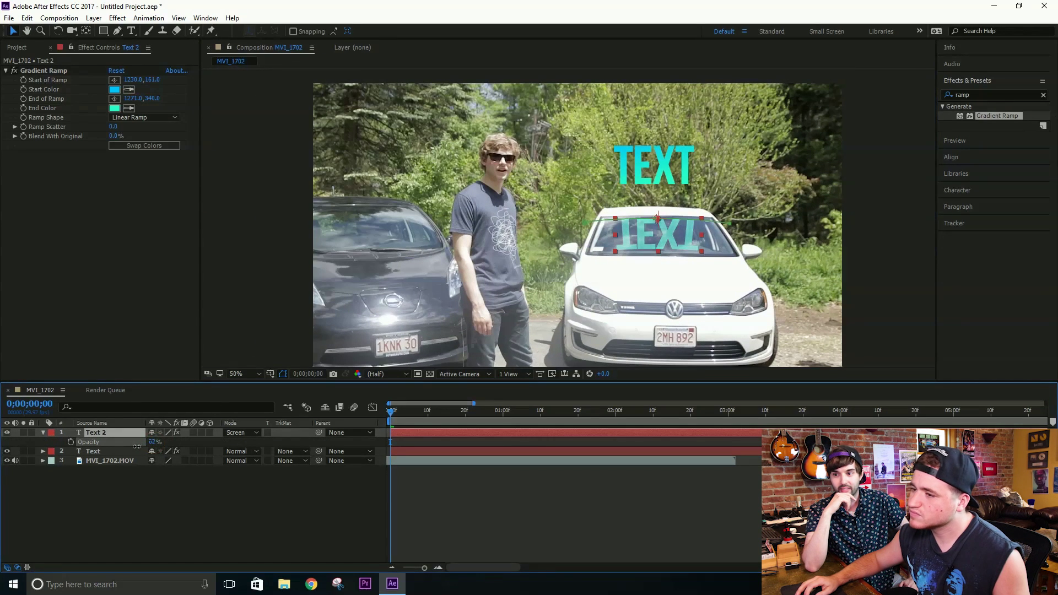
drag(142, 446, 144, 447)
click(877, 290)
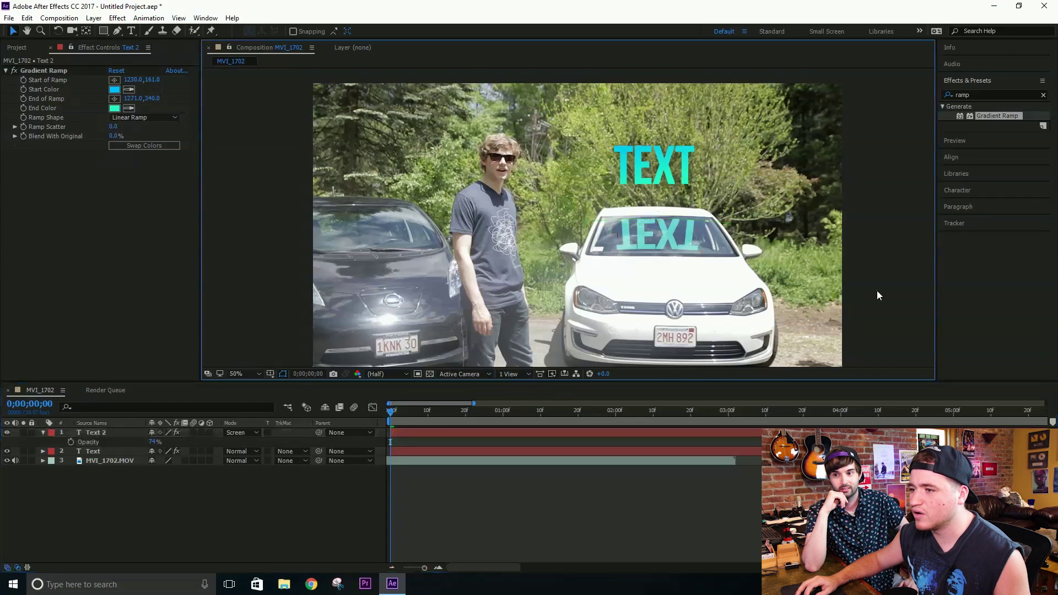
click(676, 241)
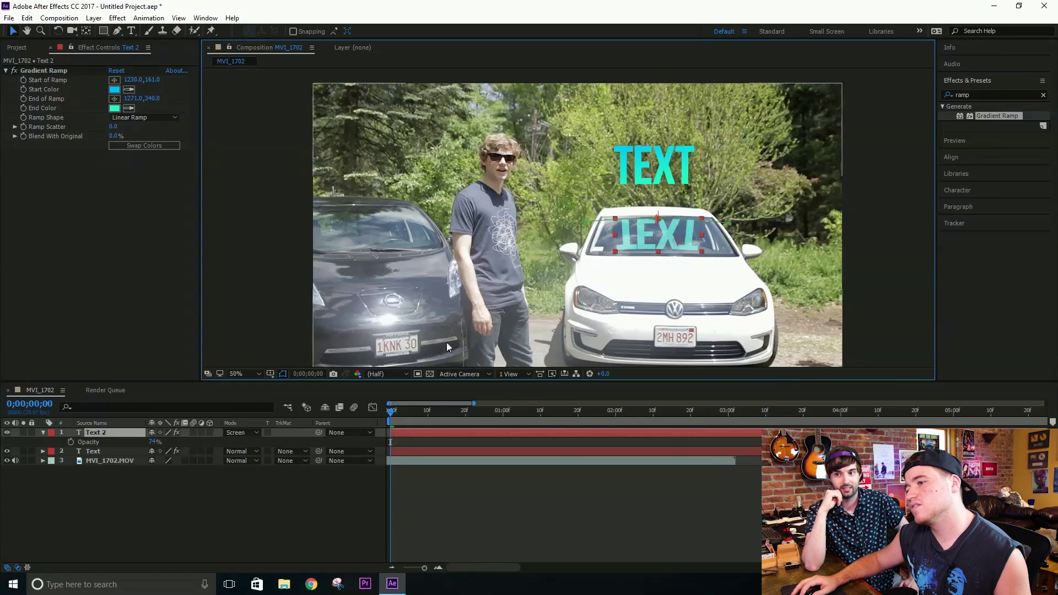
drag(149, 443, 146, 442)
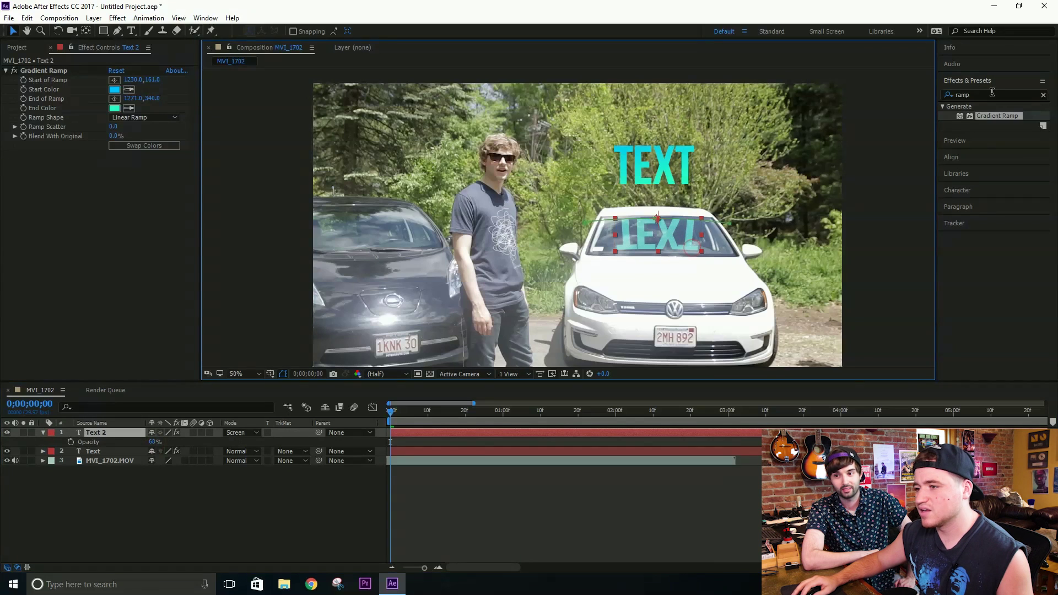
Find the Fast Blur (Legacy) effect and apply it to the reflected text layer with a blurriness of 3.
click(990, 94)
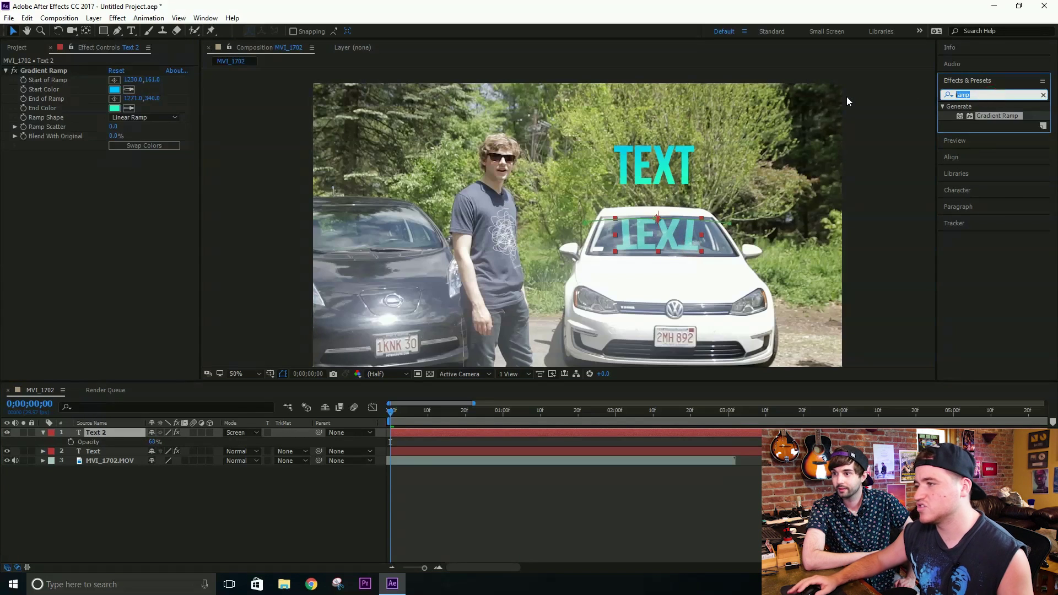
text(blur)
scroll(1017, 157, down, 3)
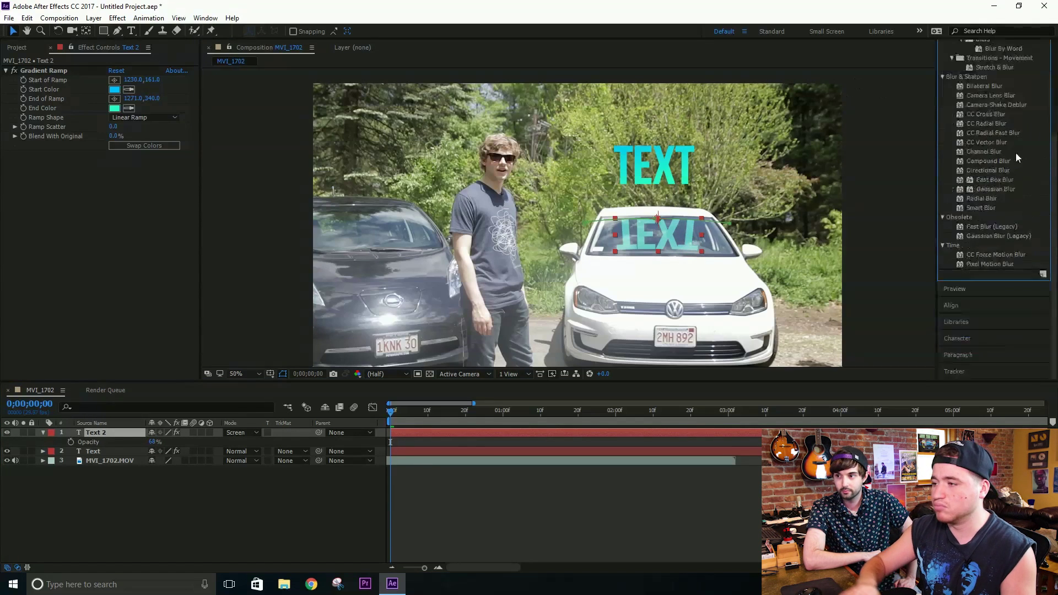
key(BackSpace)
key(BackSpace)
key(BackSpace)
key(BackSpace)
text(fast)
drag(972, 141, 655, 234)
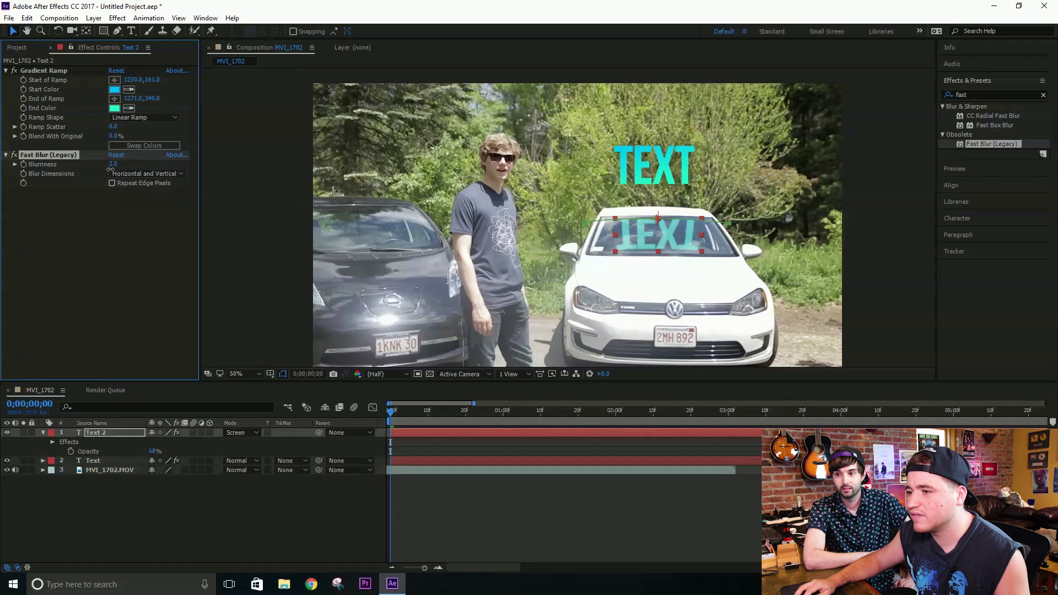
Deselect the reflected text layer and preview the composition with the finished reflection.
scroll(639, 181, up, 2)
click(757, 227)
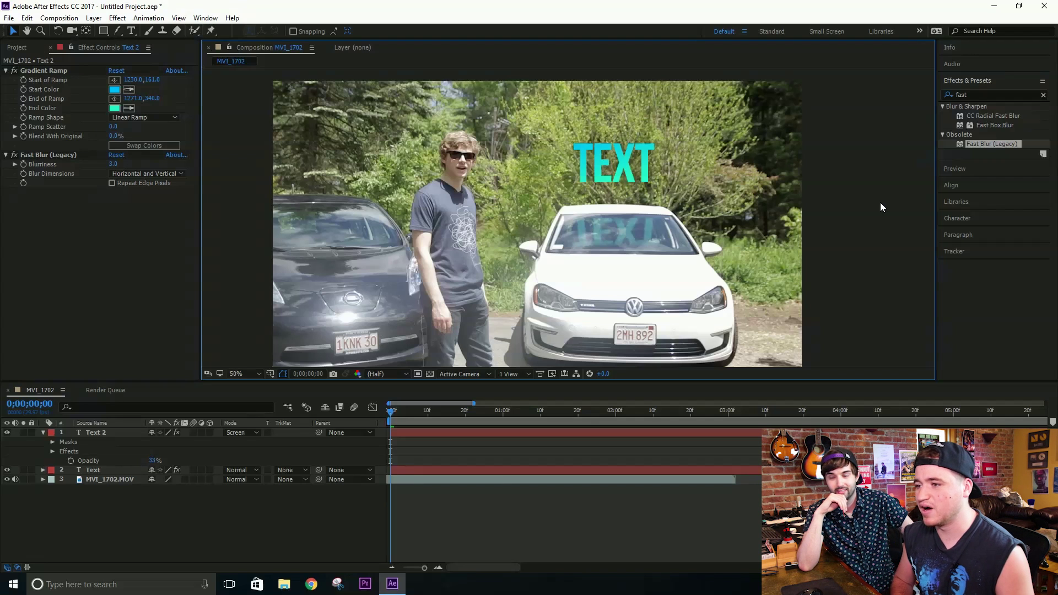
key(space)
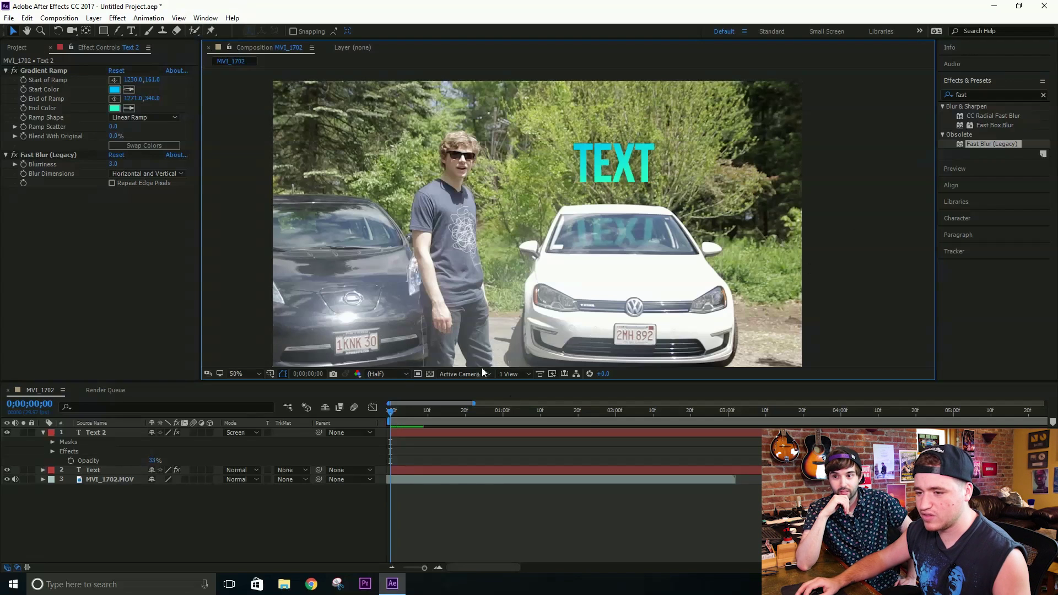